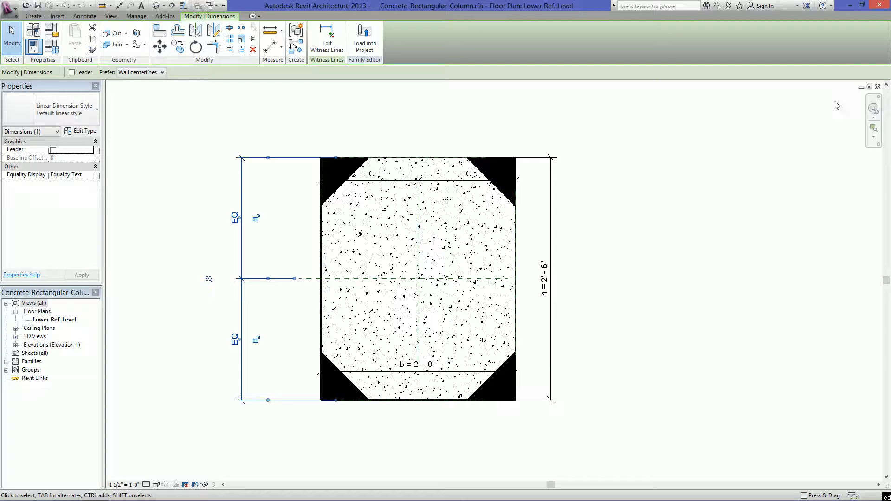
# Close the Concrete-Rectangular-Column family without saving its changes
pyautogui.click(878, 87)
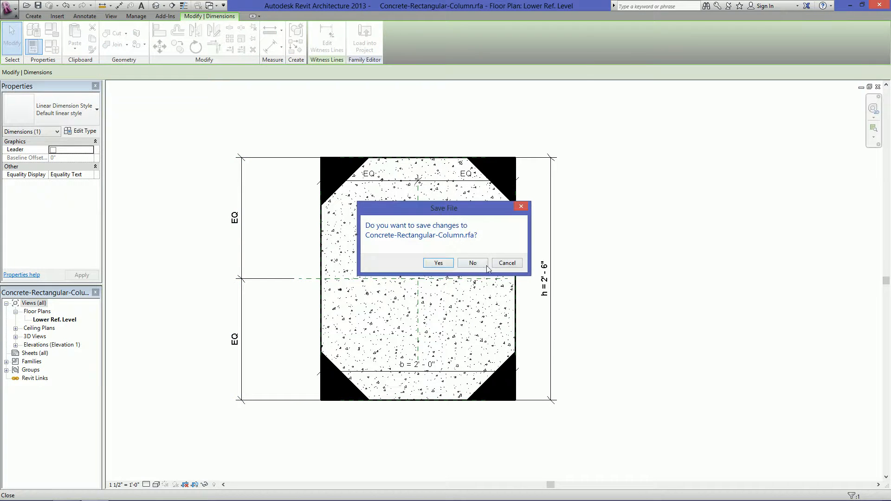
pyautogui.click(472, 263)
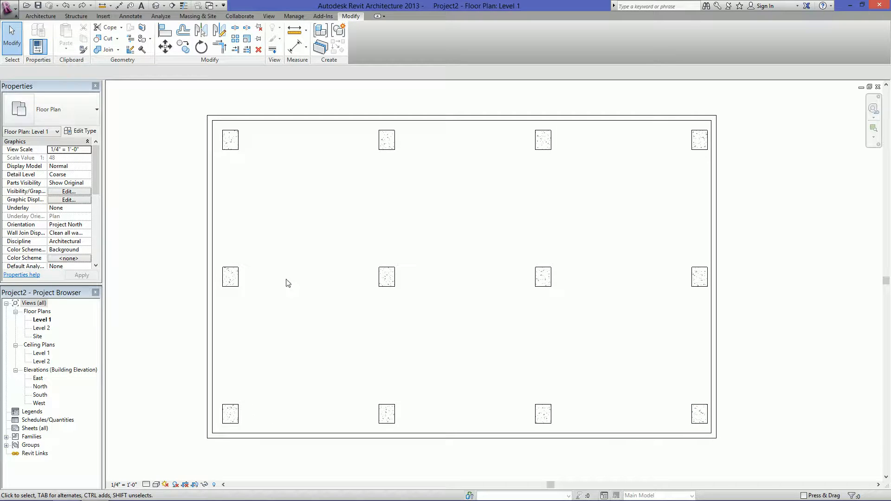
# Create a new family from the Detail Item.rft template
pyautogui.click(17, 15)
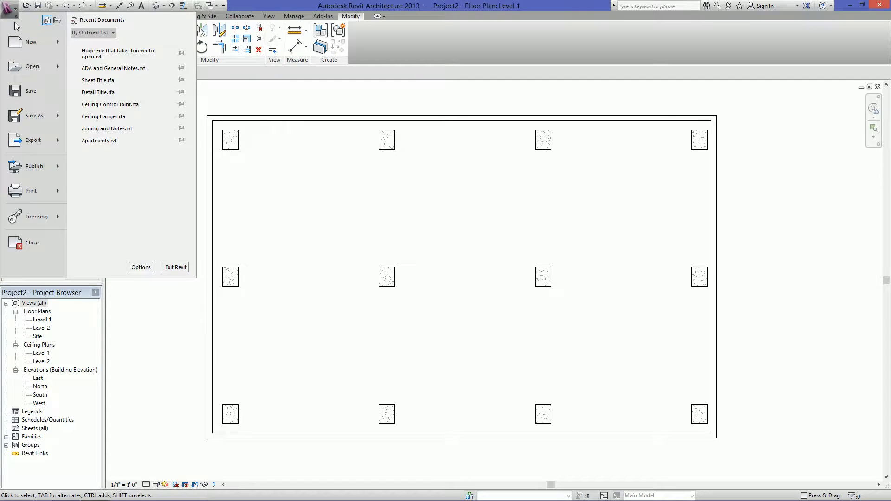
pyautogui.moveTo(59, 40)
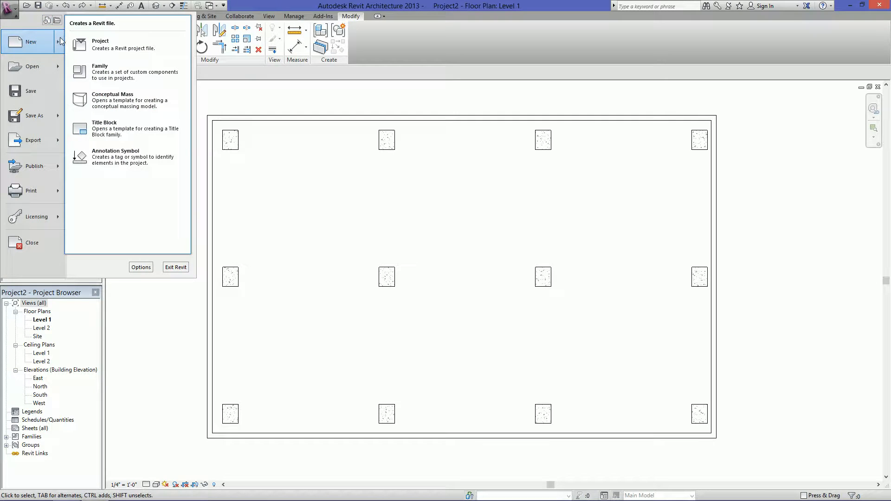
pyautogui.click(146, 77)
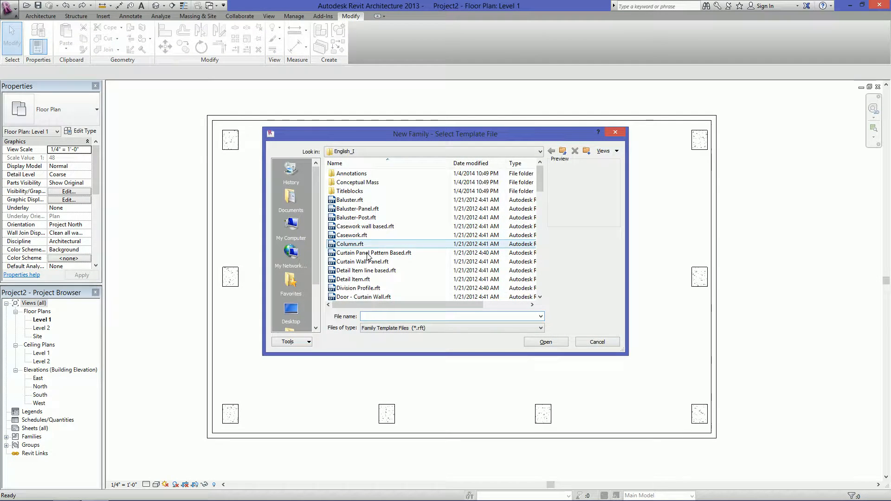
pyautogui.click(388, 279)
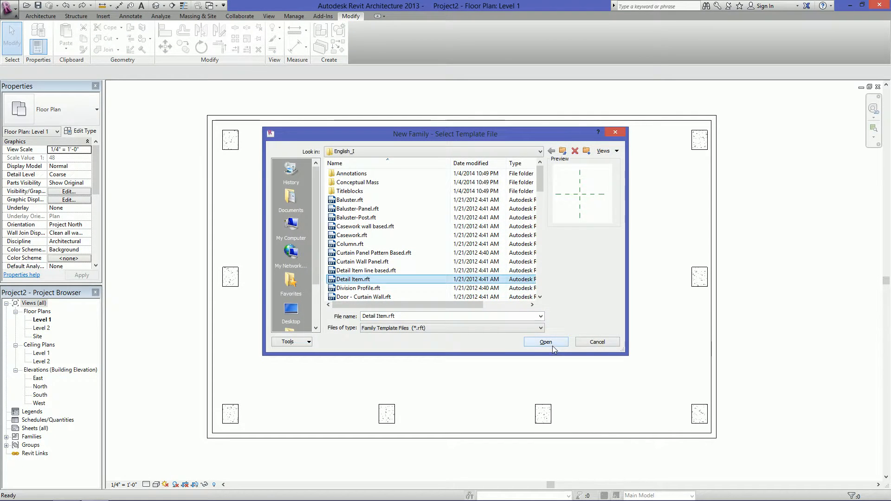
pyautogui.click(546, 343)
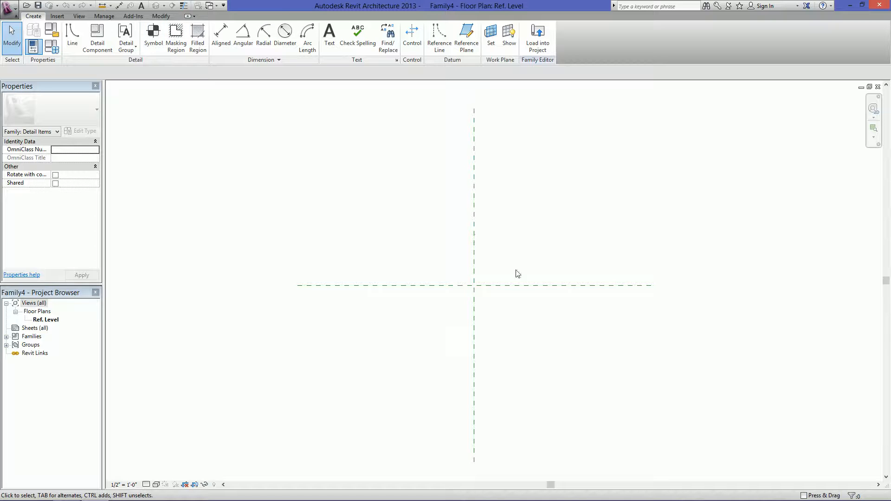
# Start a filled region boundary with a 5-inch vertical line going up from the intersection of the reference planes
pyautogui.click(198, 46)
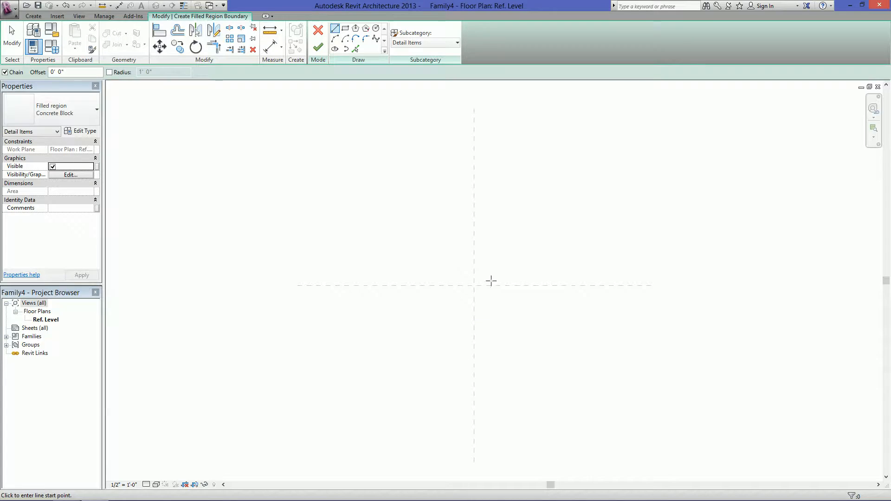
pyautogui.scroll(5, 511, 279)
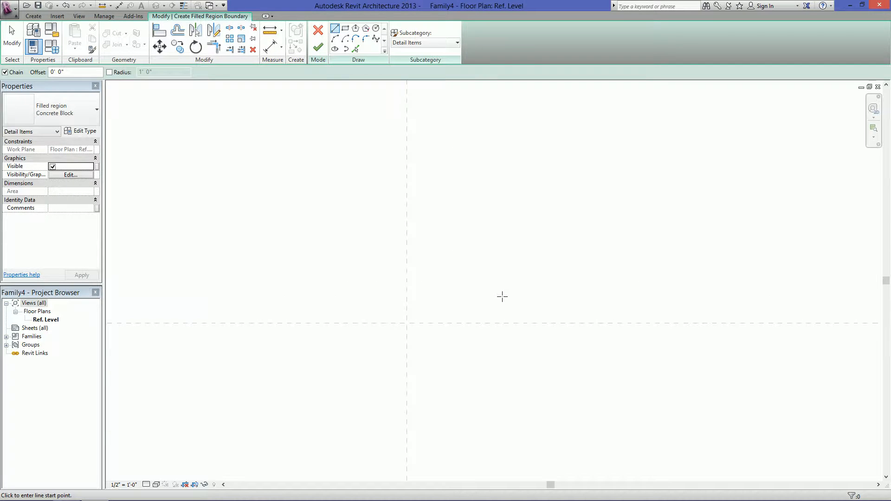
pyautogui.click(406, 323)
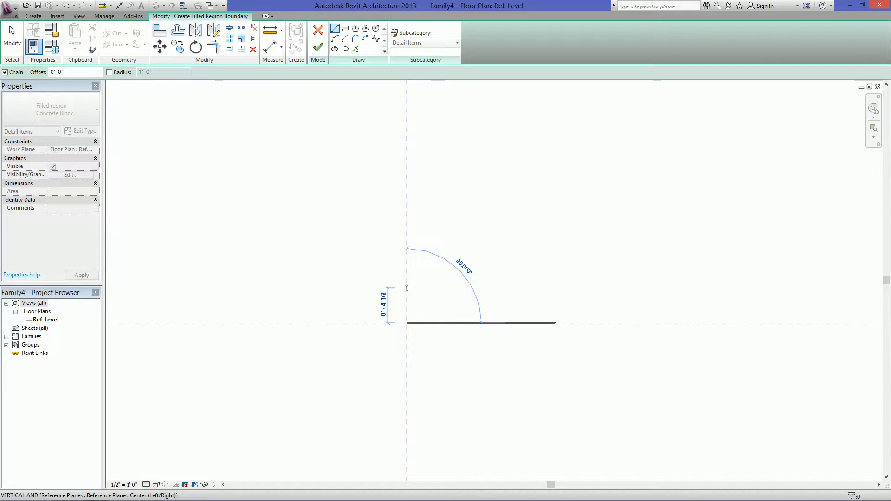
pyautogui.write("5'")
pyautogui.press('Return')
pyautogui.press('Escape')
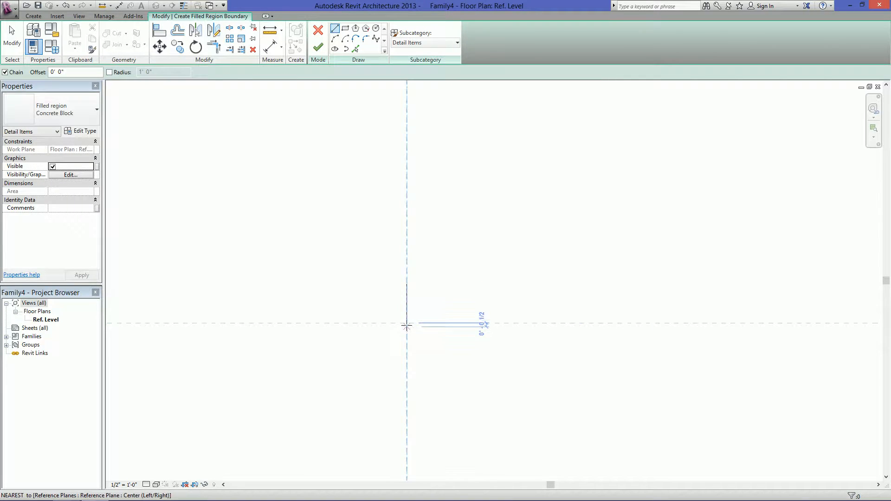
# Add a 5-inch horizontal line from the reference plane intersection and close the boundary into a right triangle with a diagonal
pyautogui.click(407, 323)
pyautogui.write('2')
pyautogui.press('Return')
pyautogui.scroll(2, 423, 299)
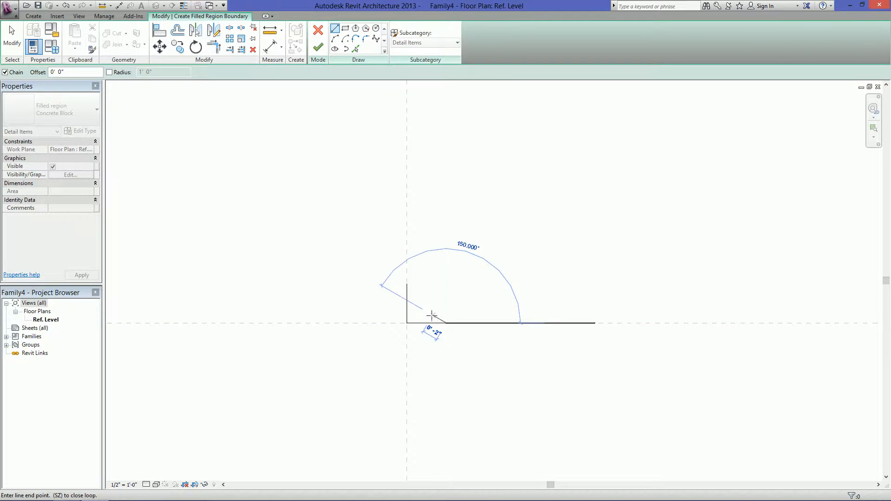
pyautogui.click(402, 279)
pyautogui.press('Escape')
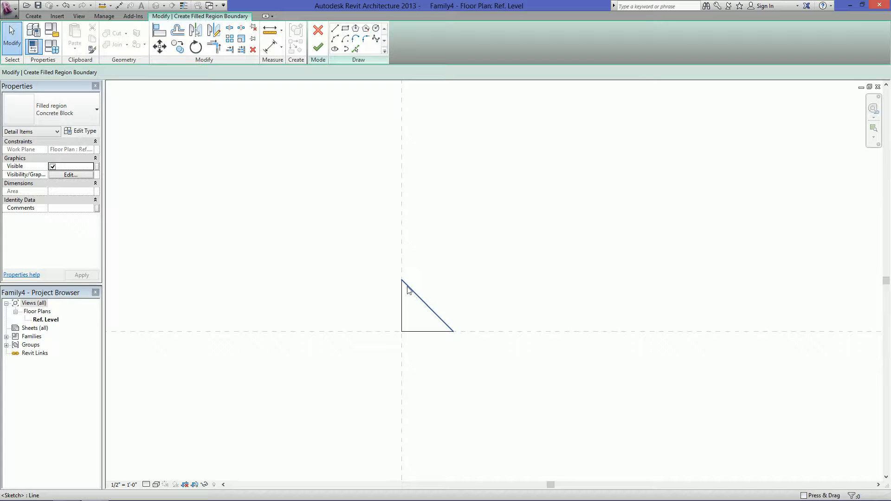
# Set the filled region type to Solid Fill - Black and finish the triangular region
pyautogui.click(55, 113)
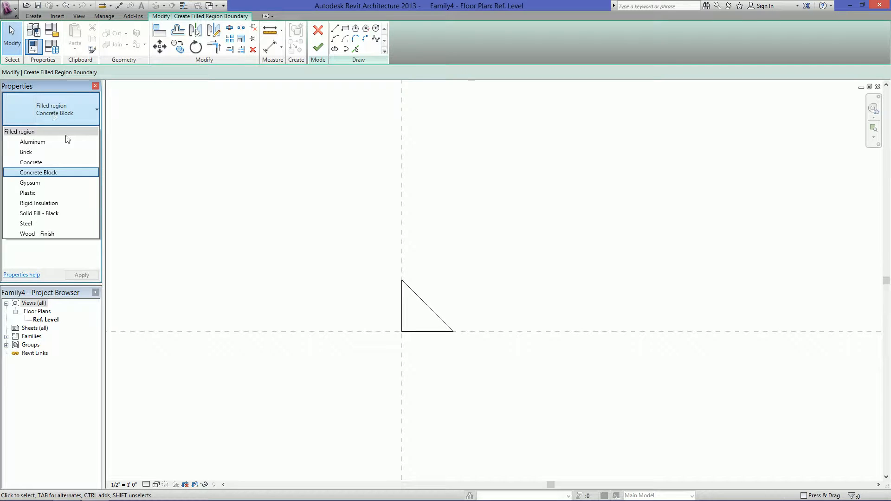
pyautogui.click(56, 214)
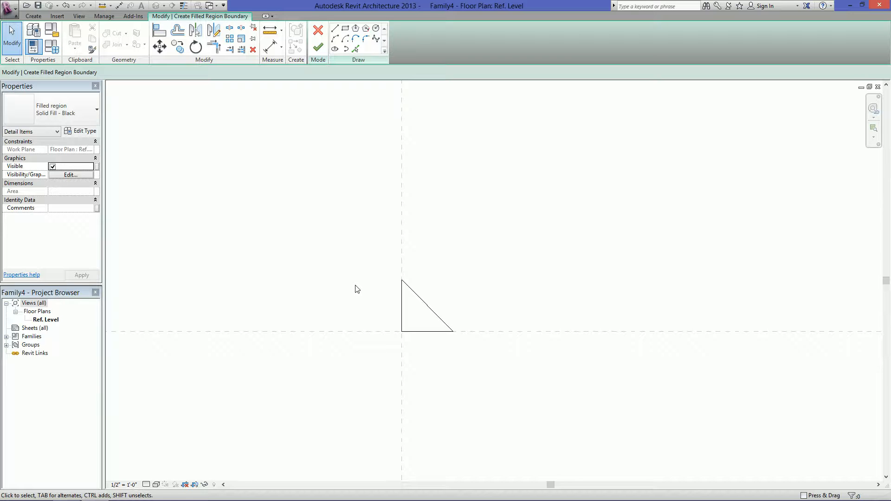
pyautogui.click(91, 121)
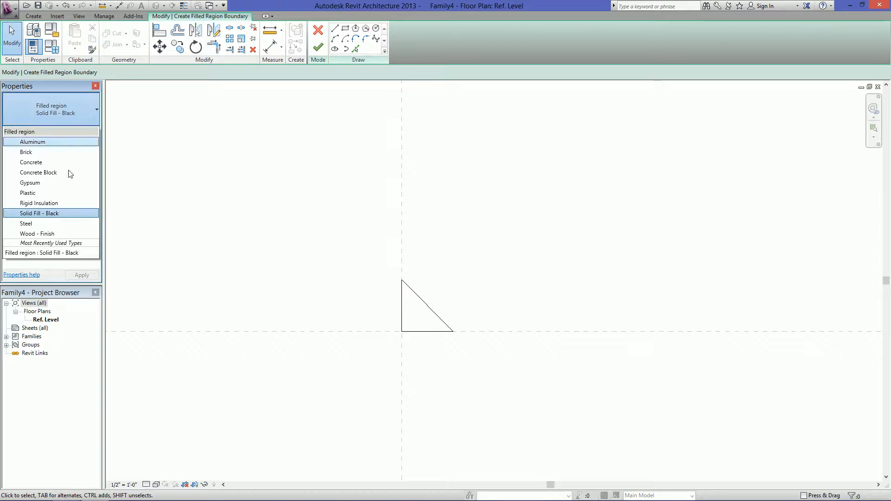
pyautogui.click(64, 216)
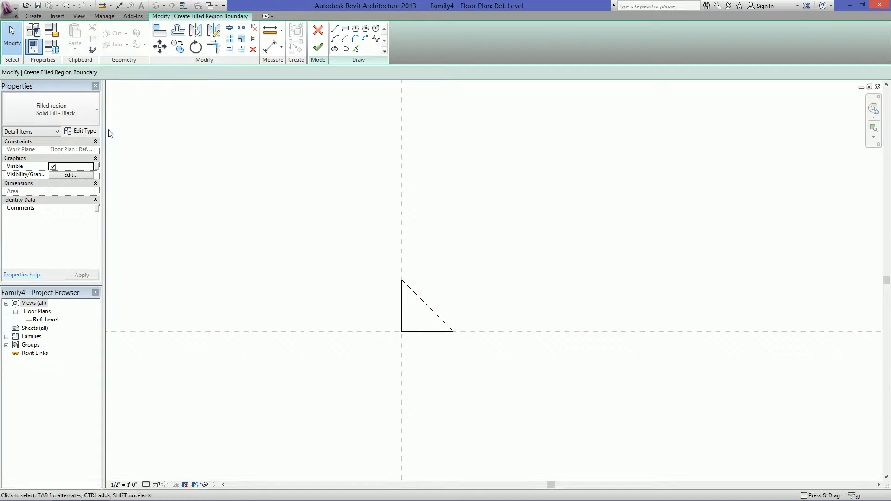
pyautogui.click(318, 48)
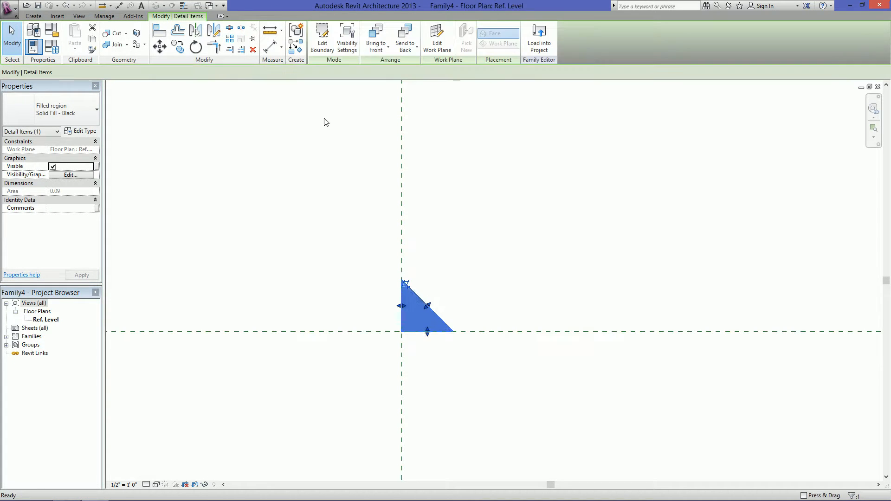
pyautogui.click(336, 189)
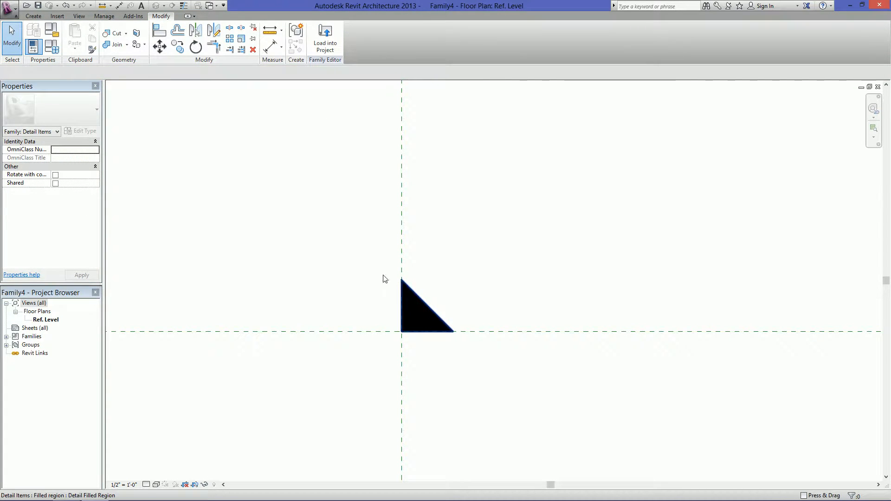
# Save the detail family to the Desktop as Column Hold
pyautogui.click(38, 7)
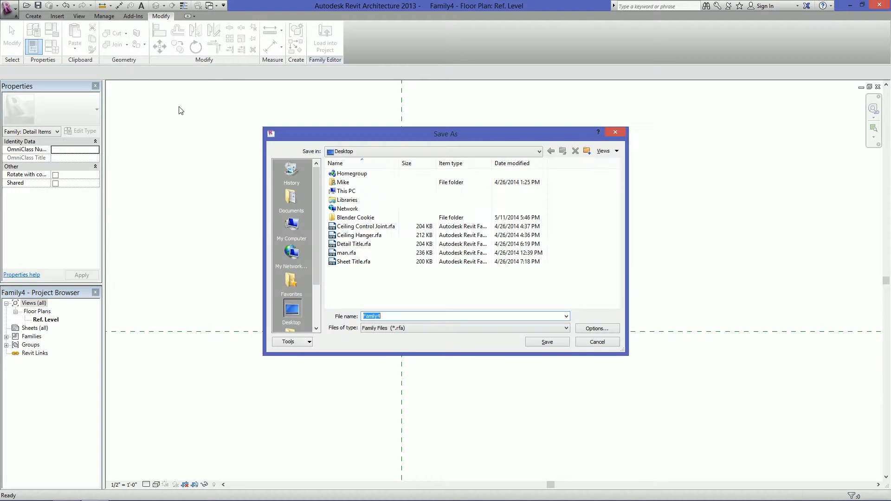
pyautogui.write('Column Hold')
pyautogui.click(548, 343)
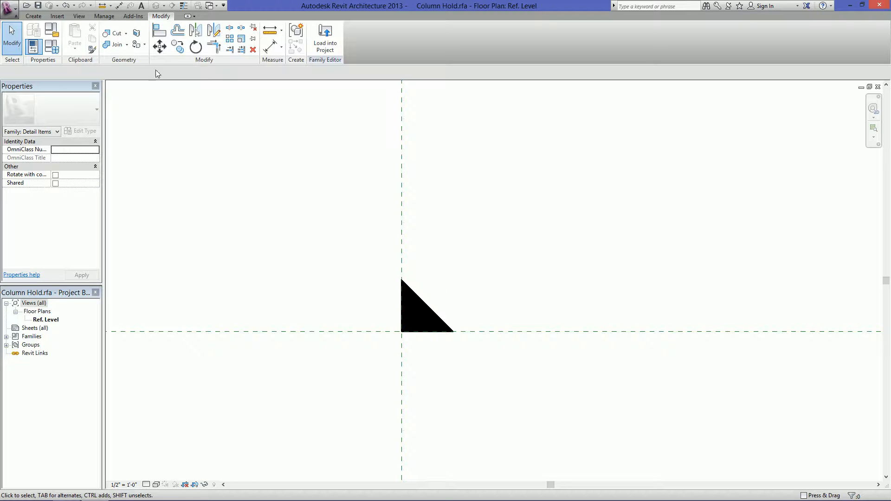
# Purge all unused families and styles from the Column Hold family
pyautogui.click(106, 17)
pyautogui.click(194, 44)
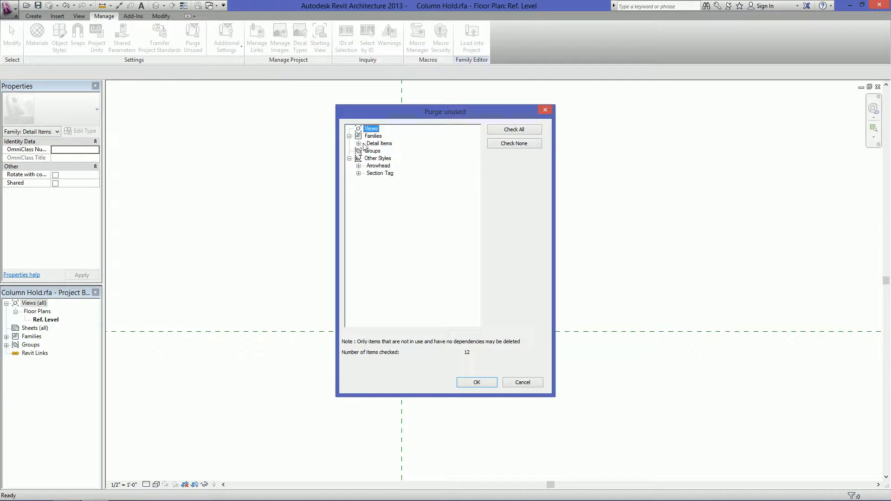
pyautogui.click(358, 144)
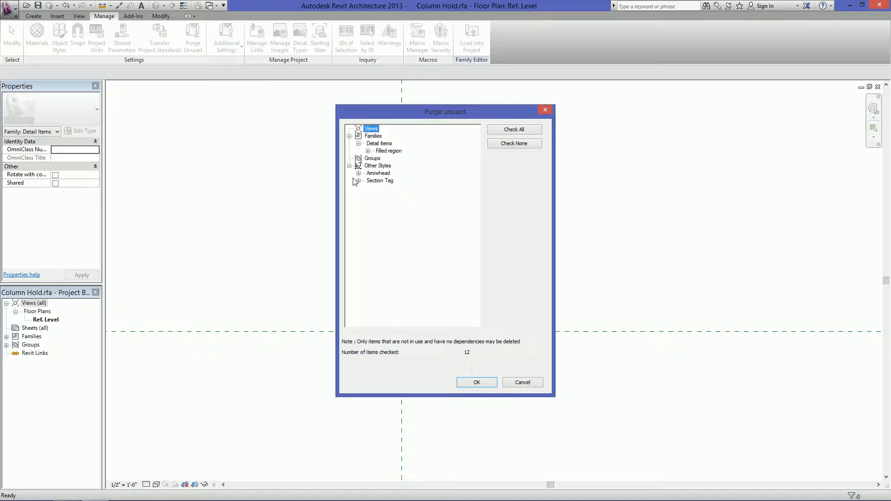
pyautogui.click(483, 383)
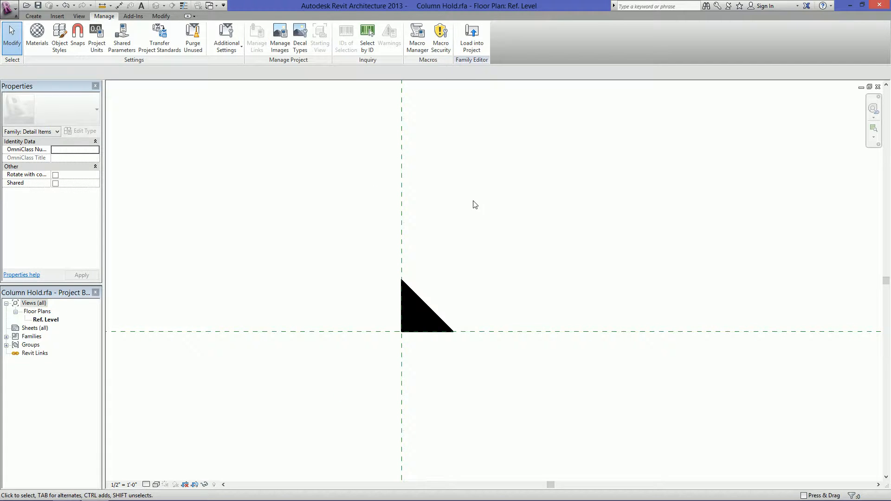
# Switch to the Project2 Level 1 floor plan and open the family of the leftmost middle-row column for editing
pyautogui.click(210, 8)
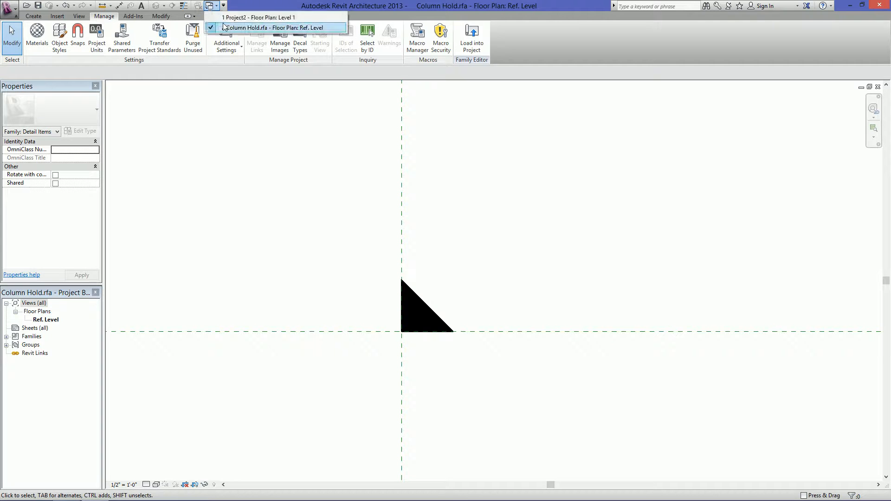
pyautogui.click(233, 15)
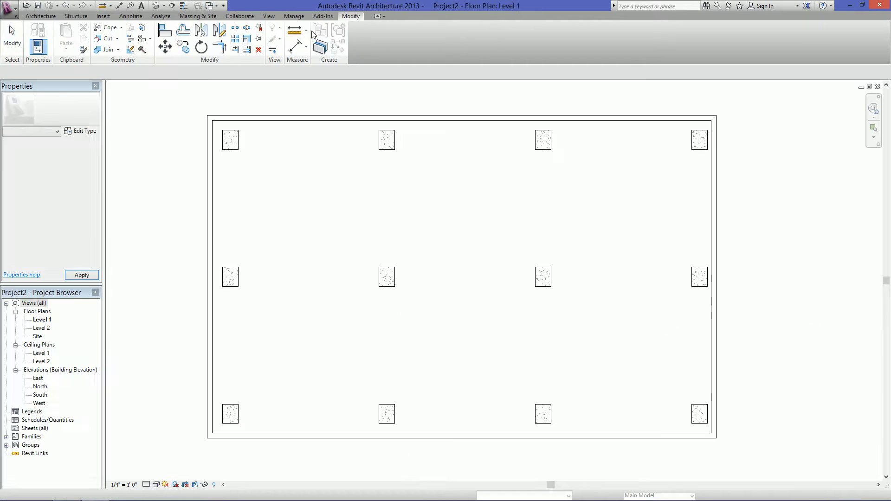
pyautogui.click(233, 287)
pyautogui.click(358, 37)
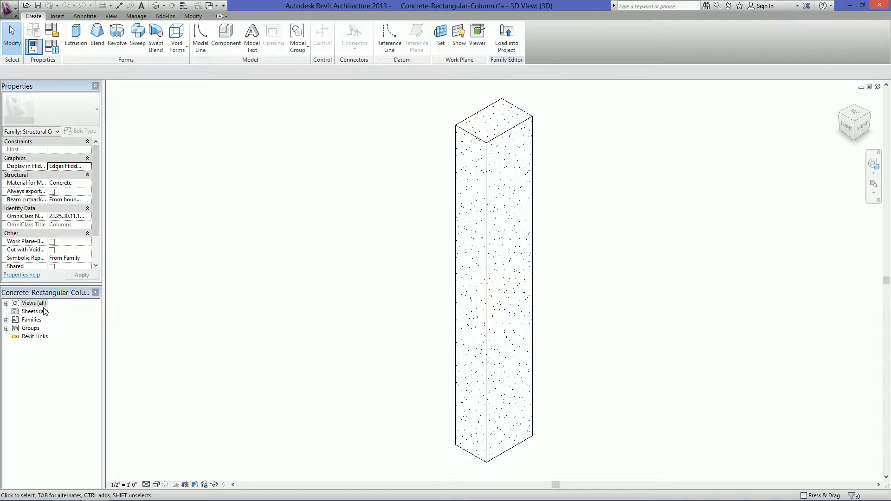
# Open the column family's Lower Ref. Level floor plan
pyautogui.doubleClick(41, 304)
pyautogui.doubleClick(42, 311)
pyautogui.click(59, 320)
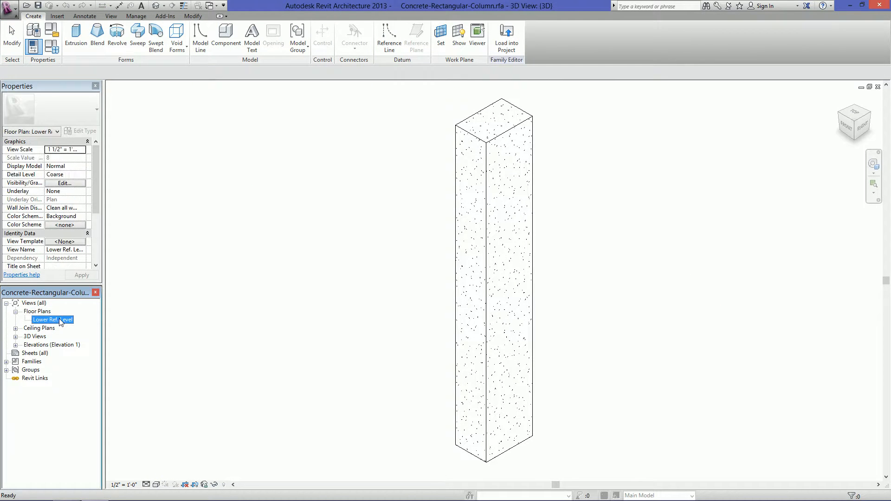
pyautogui.doubleClick(60, 320)
pyautogui.moveTo(542, 329); pyautogui.dragTo(441, 325, button='middle')
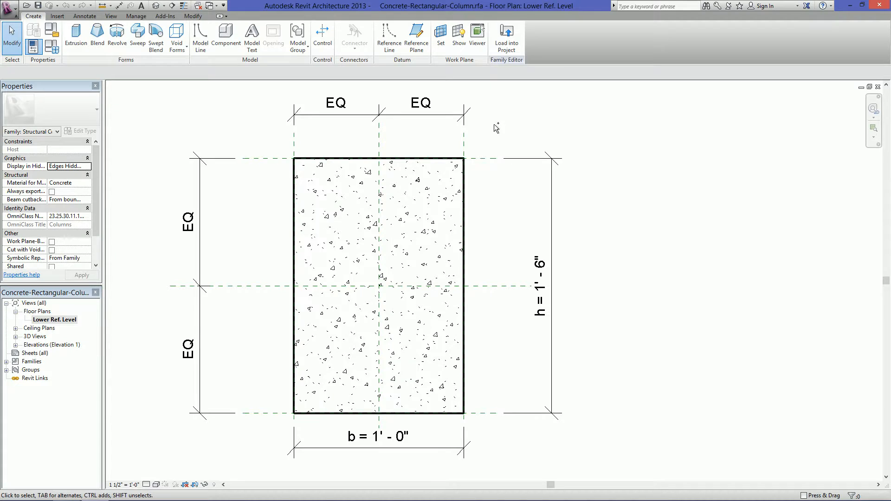
# Return to the Column Hold family and load it into Concrete-Rectangular-Column.rfa only, excluding Project2
pyautogui.press('3')
pyautogui.press('d')
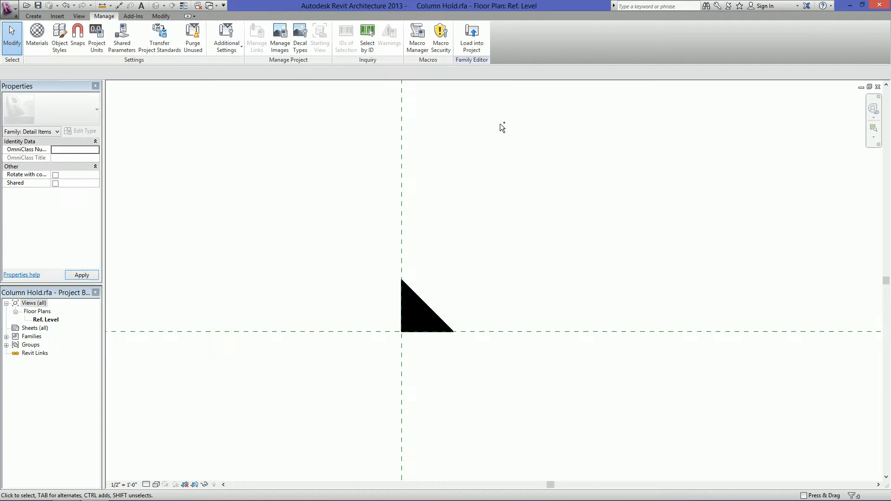
pyautogui.click(474, 46)
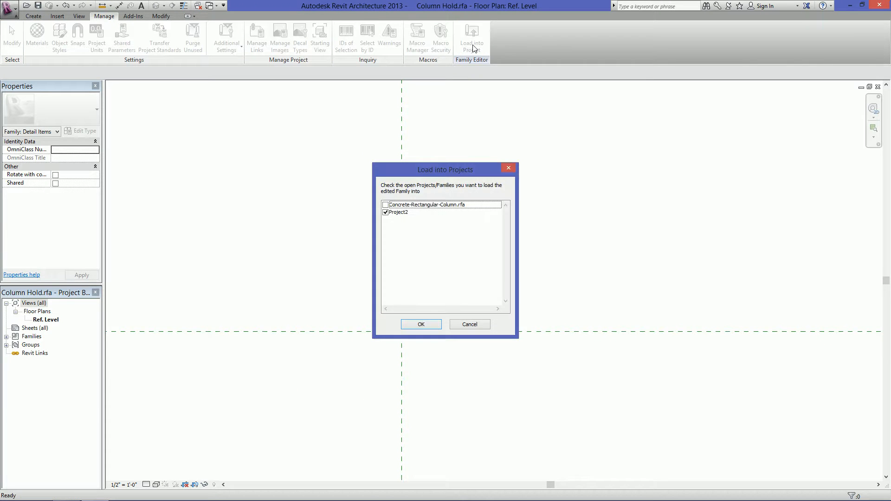
pyautogui.click(386, 204)
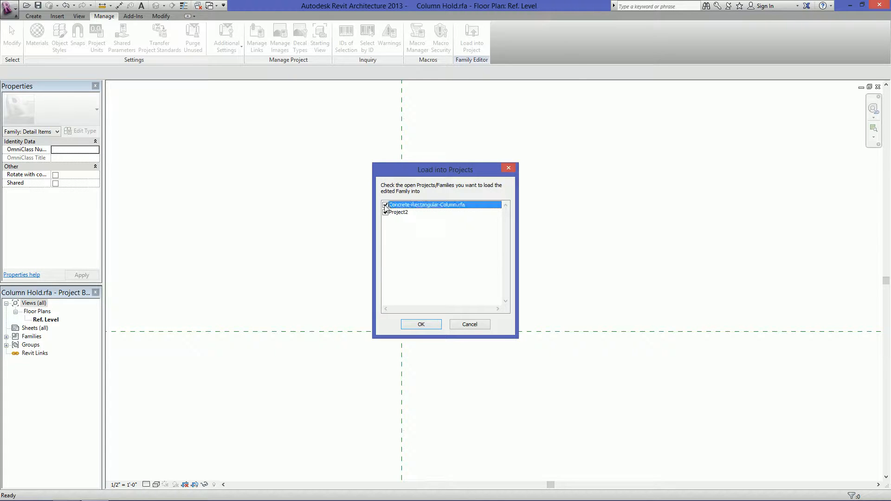
pyautogui.click(385, 213)
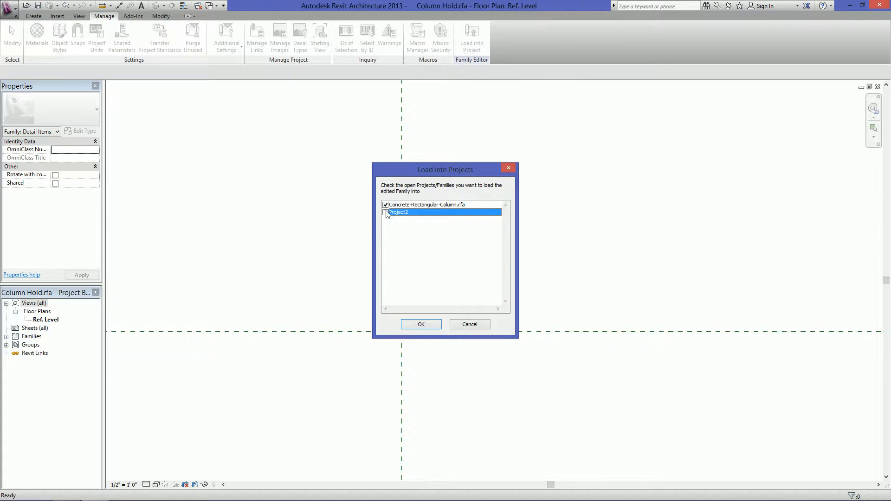
pyautogui.click(419, 324)
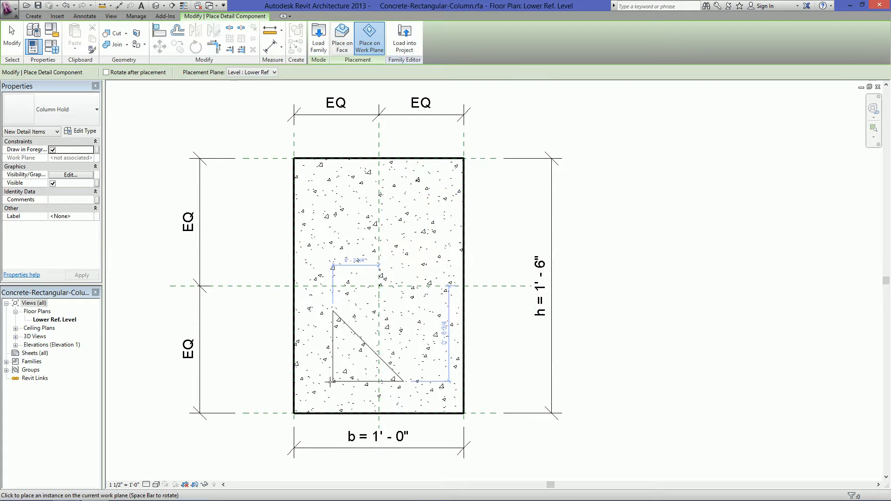
# Place four Column Hold triangles in the column plan, one rotated to fit each corner
pyautogui.click(315, 385)
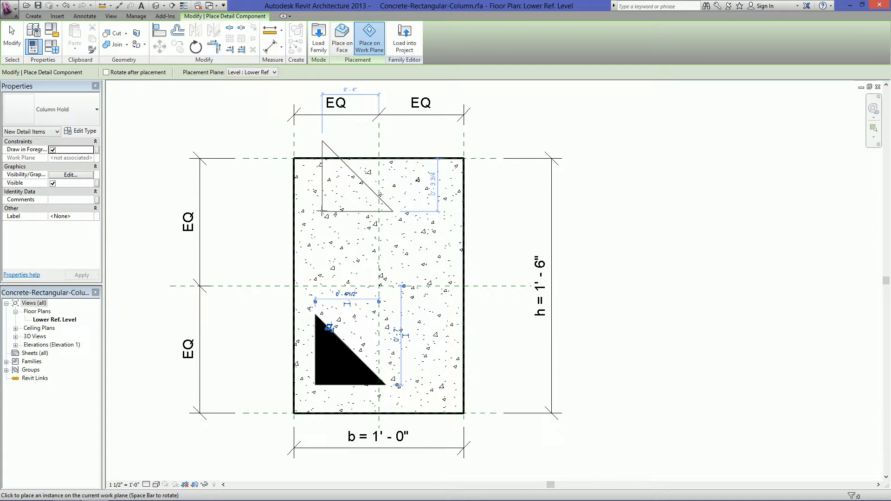
pyautogui.press('space')
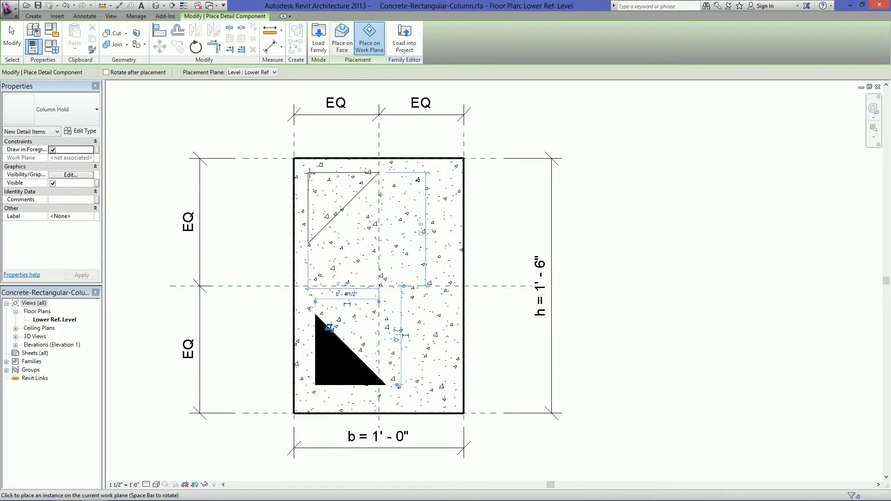
pyautogui.click(339, 176)
pyautogui.press('space')
pyautogui.press('space')
pyautogui.click(453, 178)
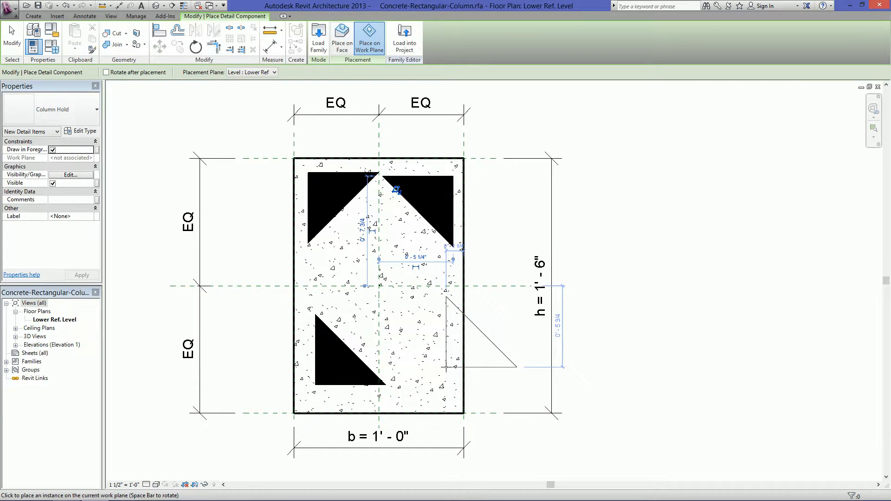
pyautogui.press('space')
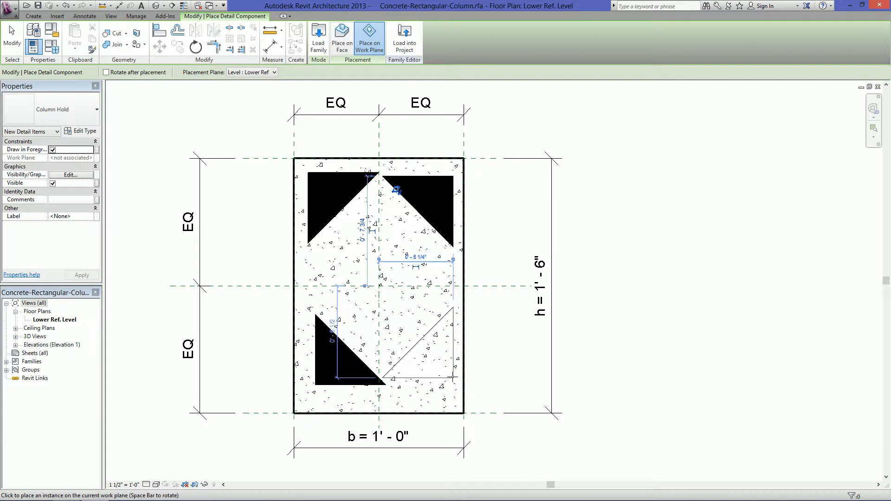
pyautogui.click(457, 370)
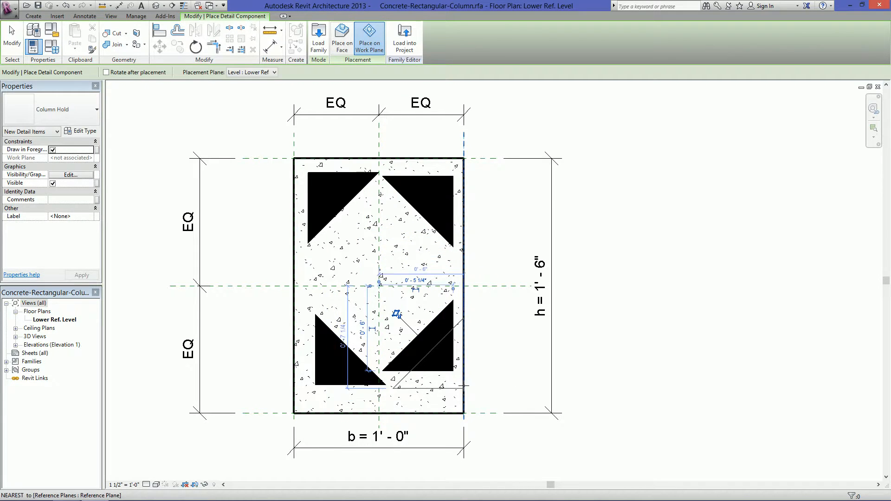
pyautogui.press('Escape')
pyautogui.press('Escape')
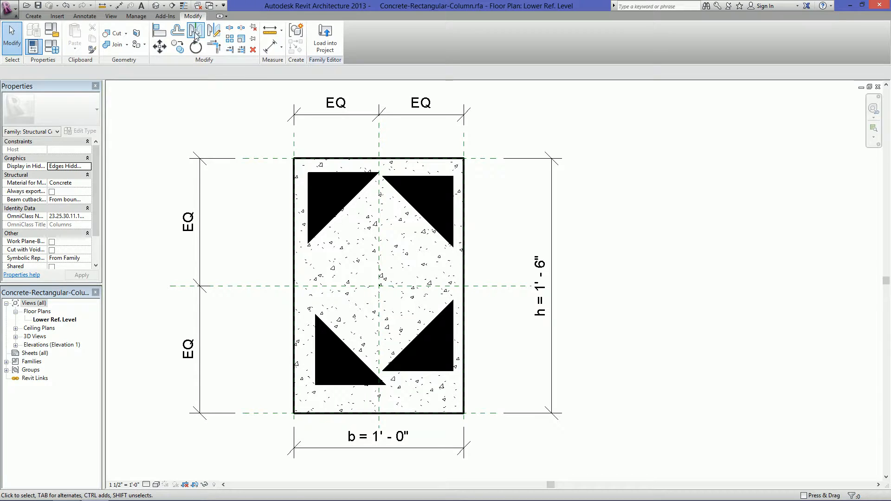
# With multiple alignment enabled, align the two left triangles' vertical edges to the column's left reference plane and lock them
pyautogui.press('a')
pyautogui.press('l')
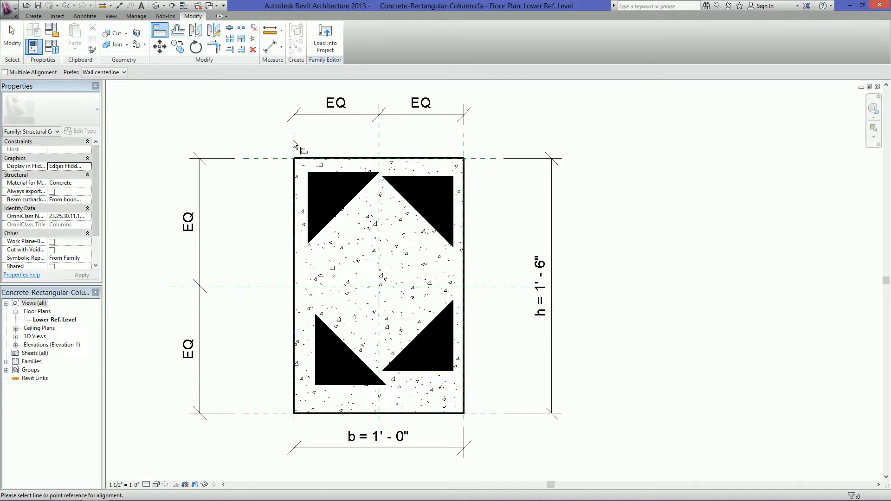
pyautogui.click(23, 73)
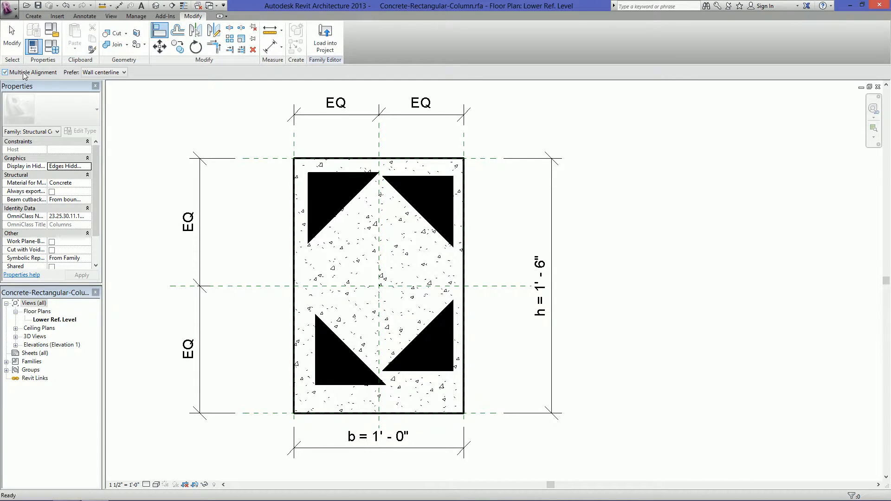
pyautogui.click(294, 143)
pyautogui.click(308, 193)
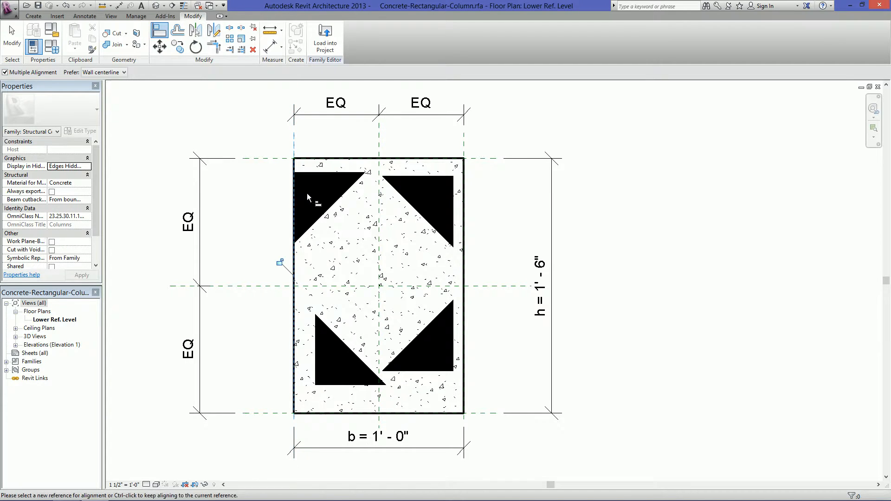
pyautogui.click(316, 338)
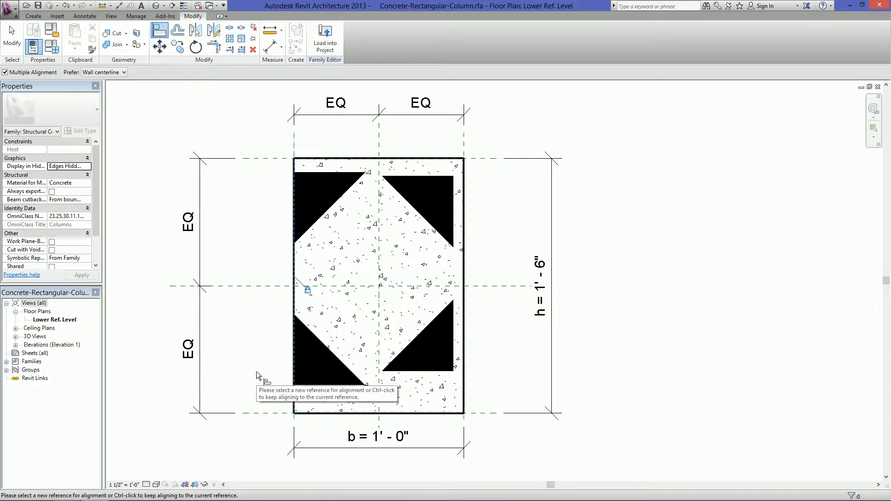
pyautogui.press('Escape')
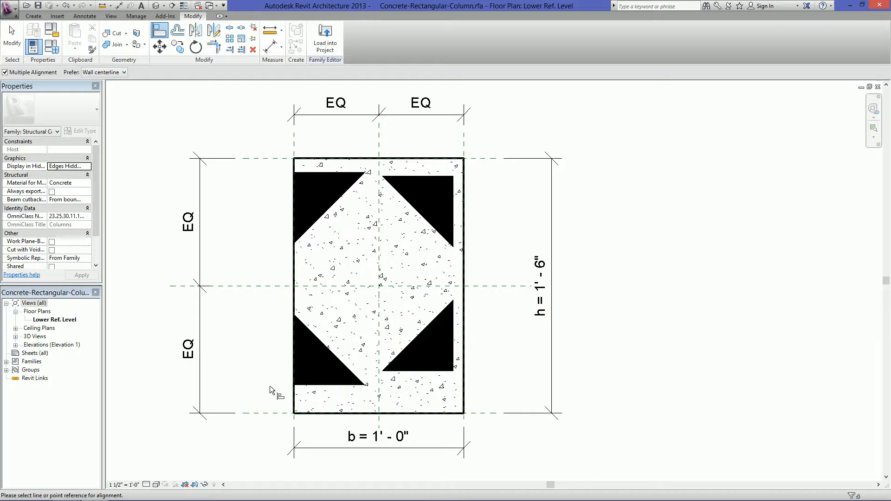
# Align and lock the horizontal edges of both lower triangles to the column's bottom reference plane
pyautogui.click(268, 414)
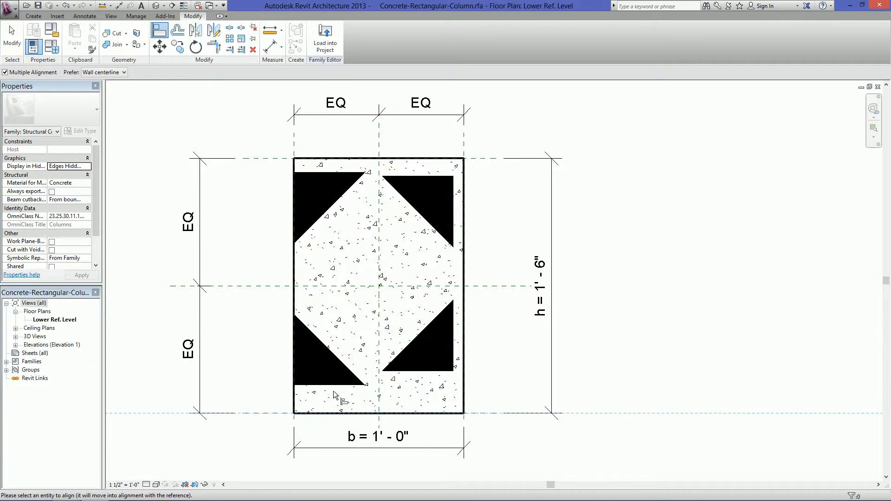
pyautogui.click(333, 388)
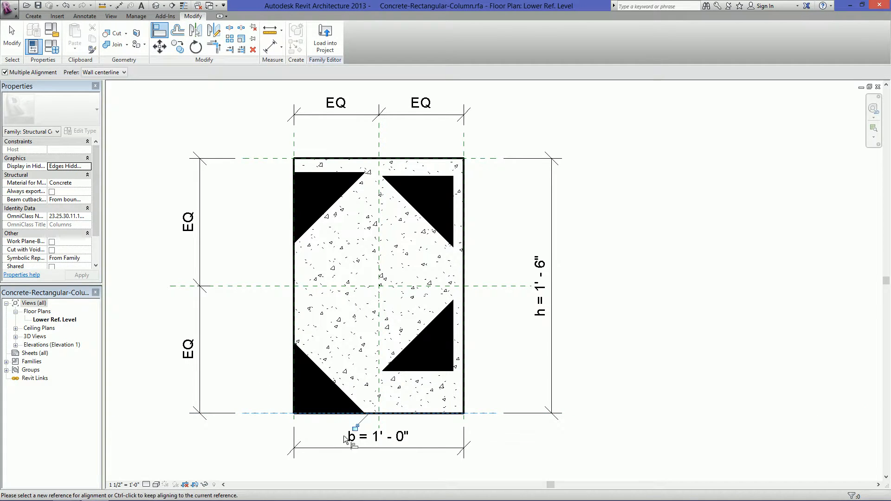
pyautogui.click(440, 370)
pyautogui.press('Escape')
# Align both right triangles' vertical edges to the column's right reference plane, locking the upper one
pyautogui.click(465, 142)
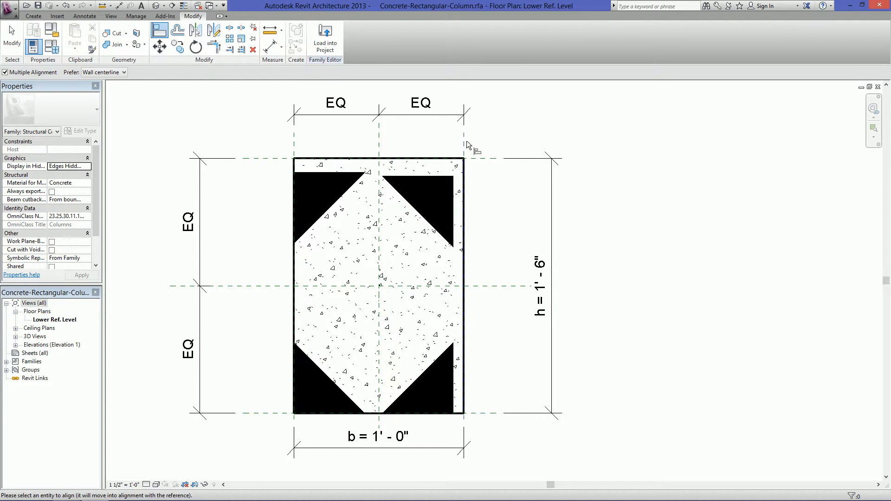
pyautogui.click(453, 203)
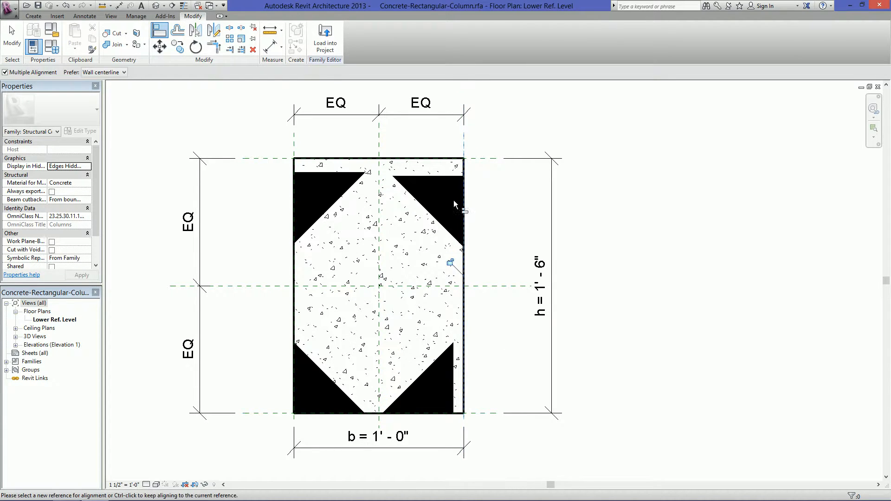
pyautogui.click(454, 367)
pyautogui.press('Escape')
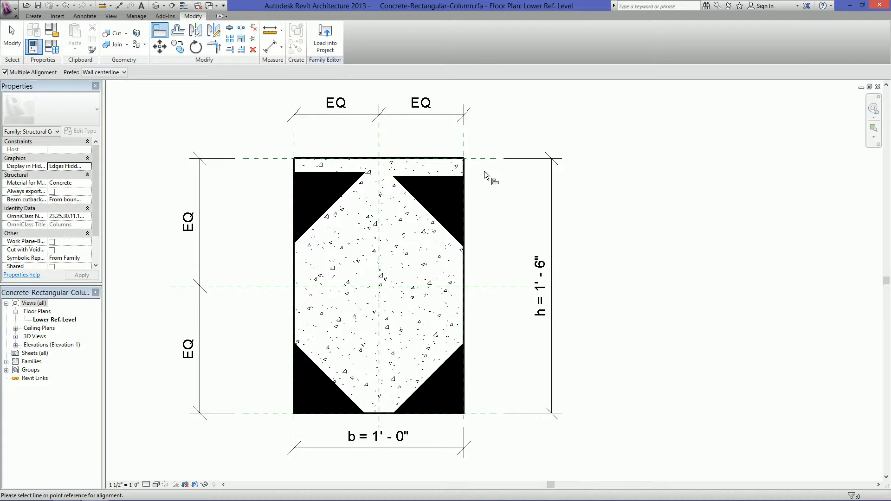
# Align and lock the horizontal edges of both upper triangles to the column's top reference plane
pyautogui.click(478, 158)
pyautogui.click(436, 176)
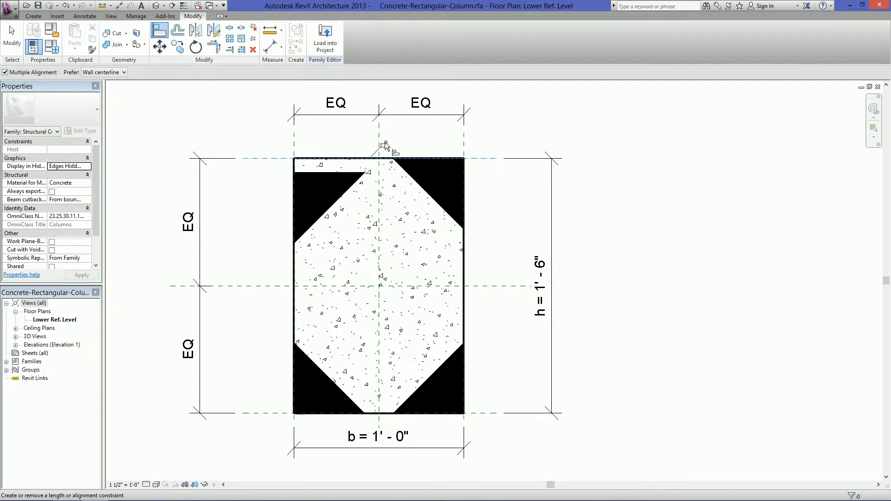
pyautogui.click(344, 169)
pyautogui.press('Escape')
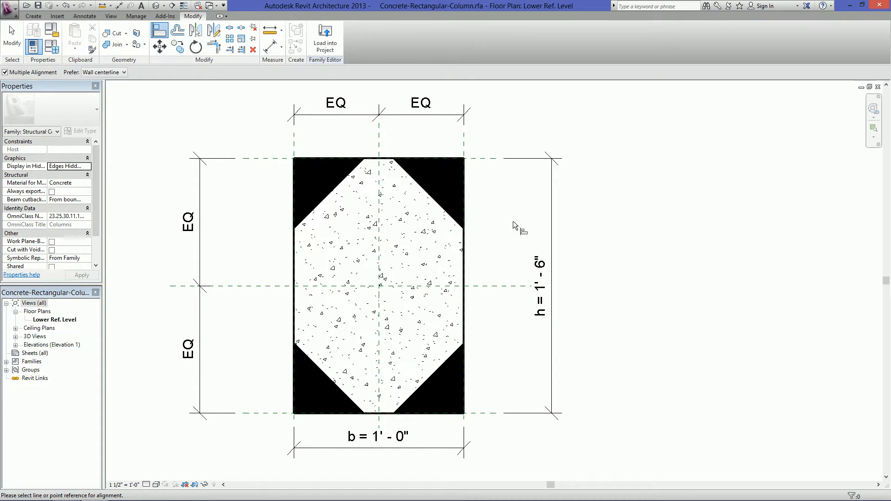
pyautogui.press('Escape')
# Apply the 24 x 30 family type to flex the column and test the triangle constraints
pyautogui.click(52, 47)
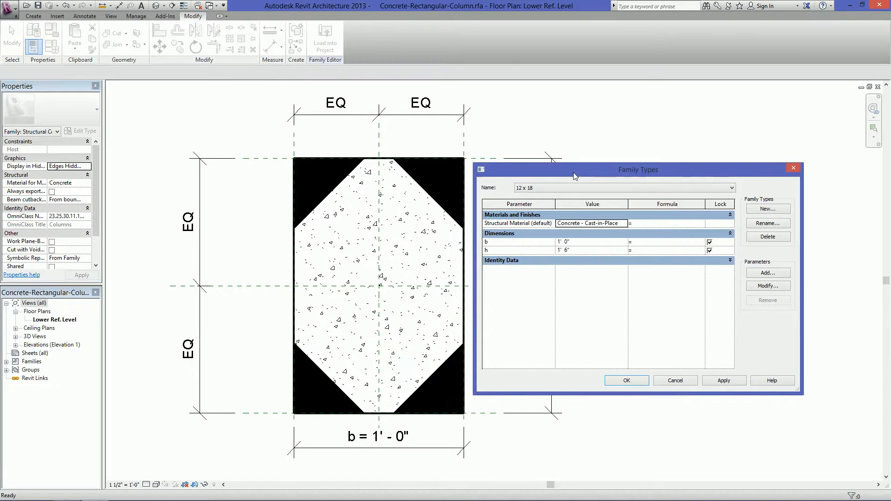
pyautogui.moveTo(575, 175); pyautogui.dragTo(598, 178)
pyautogui.click(567, 190)
pyautogui.click(557, 211)
pyautogui.click(748, 383)
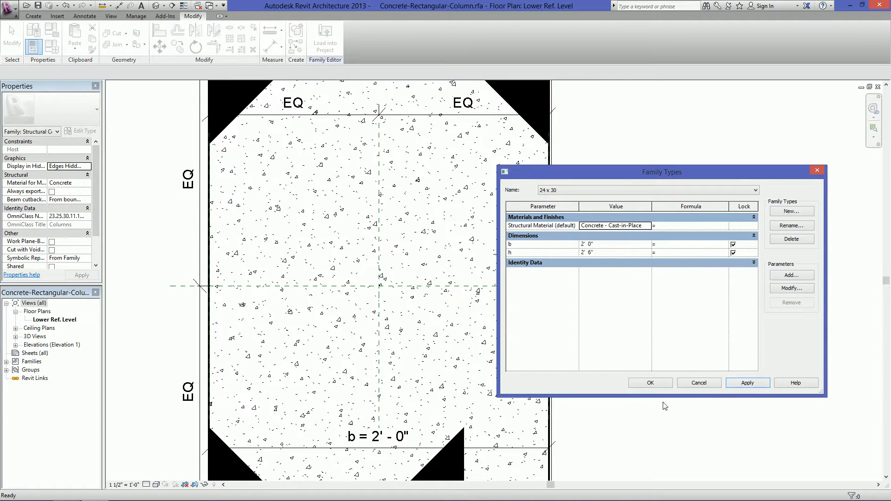
pyautogui.click(651, 383)
# Realign the lower-right triangle's vertical edge to the right reference plane and lock it
pyautogui.moveTo(676, 448); pyautogui.dragTo(665, 339, button='middle')
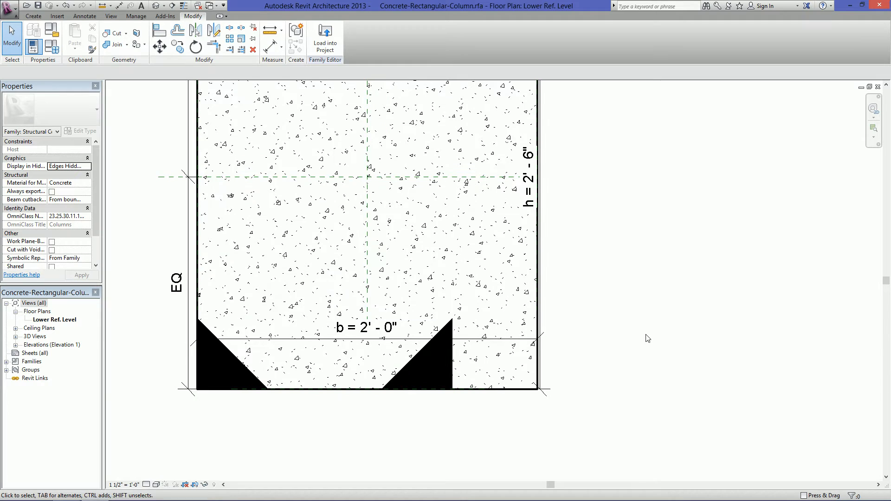
pyautogui.scroll(-2, 647, 337)
pyautogui.click(158, 31)
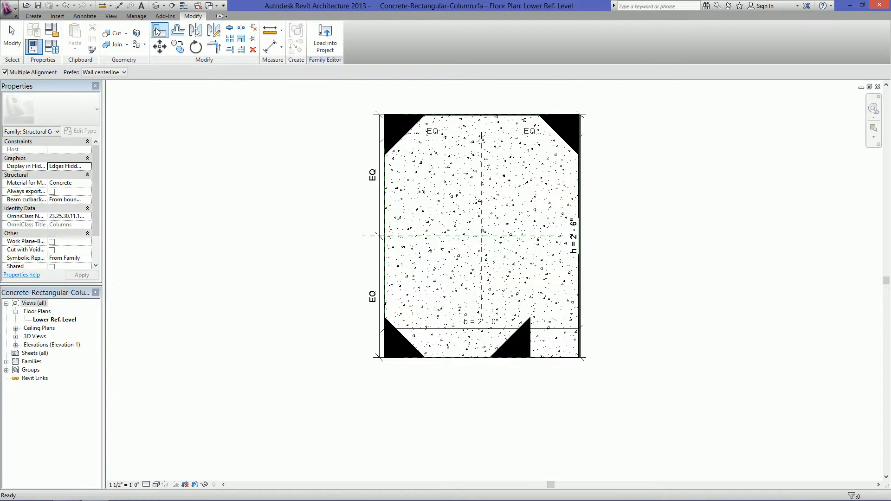
pyautogui.scroll(1, 481, 199)
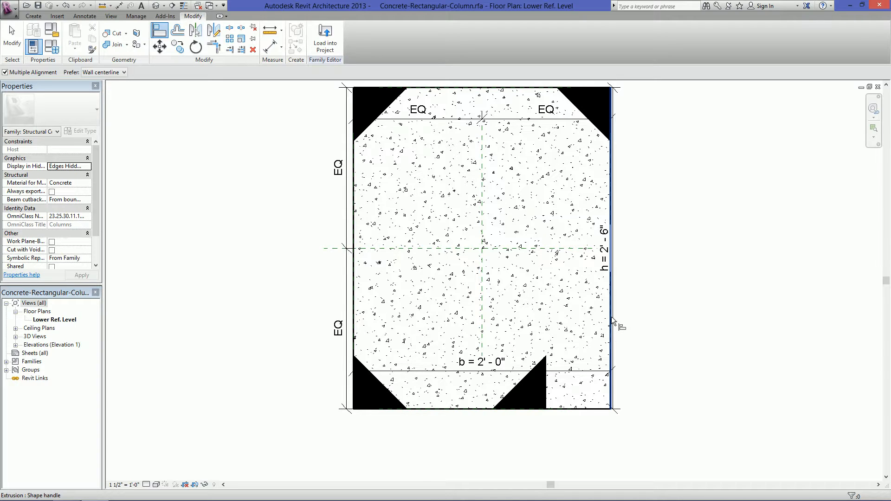
pyautogui.press('Tab')
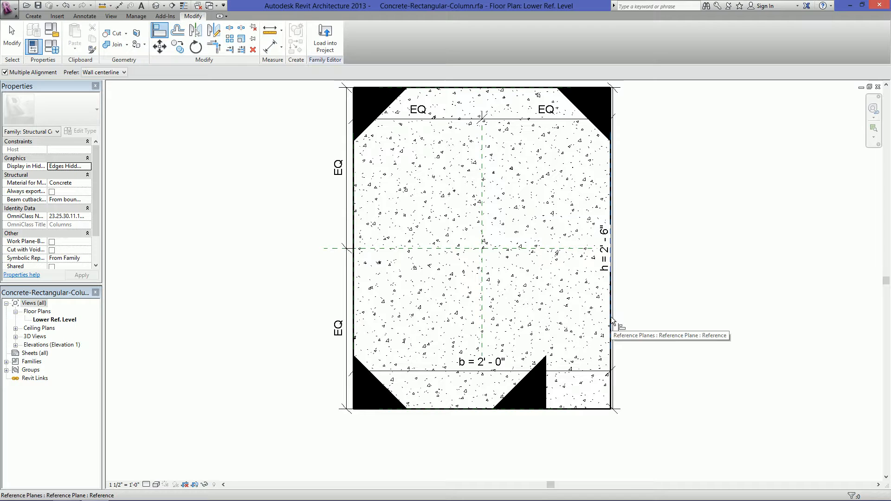
pyautogui.click(613, 321)
pyautogui.click(549, 365)
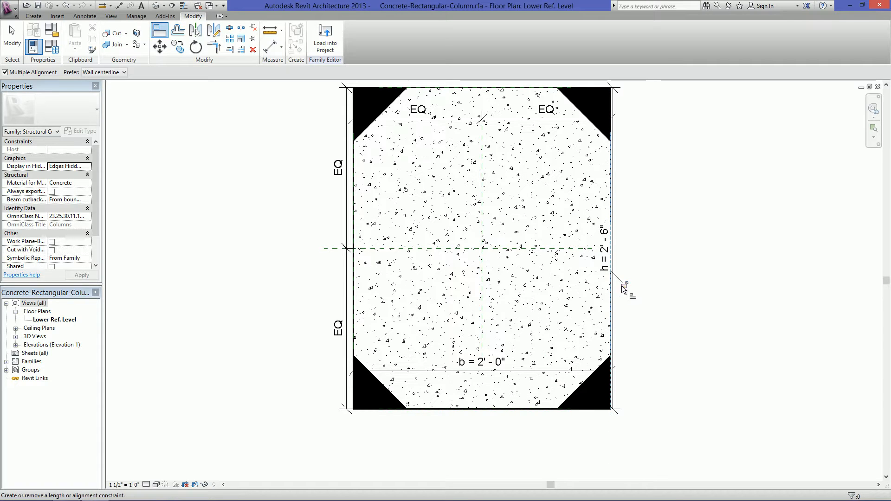
# Switch the column back to the 12 x 18 family type to retest the constraints
pyautogui.moveTo(688, 291); pyautogui.dragTo(606, 331, button='middle')
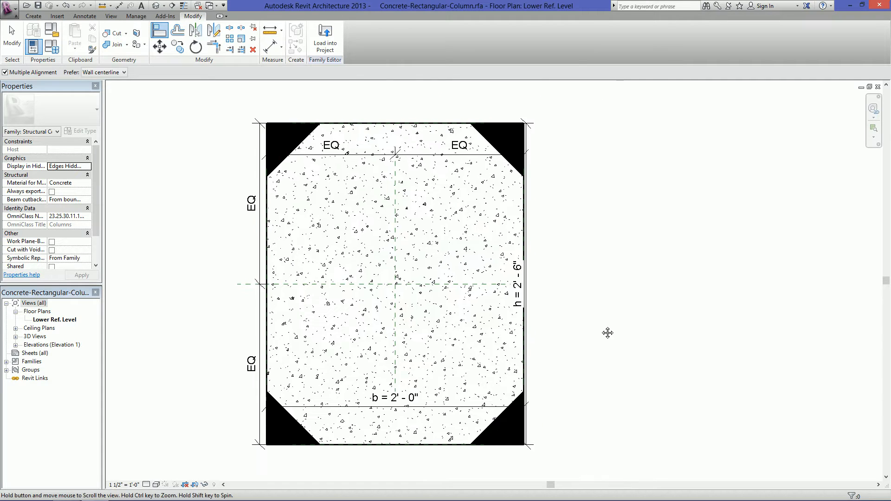
pyautogui.click(51, 46)
pyautogui.click(555, 191)
pyautogui.click(552, 199)
pyautogui.click(748, 382)
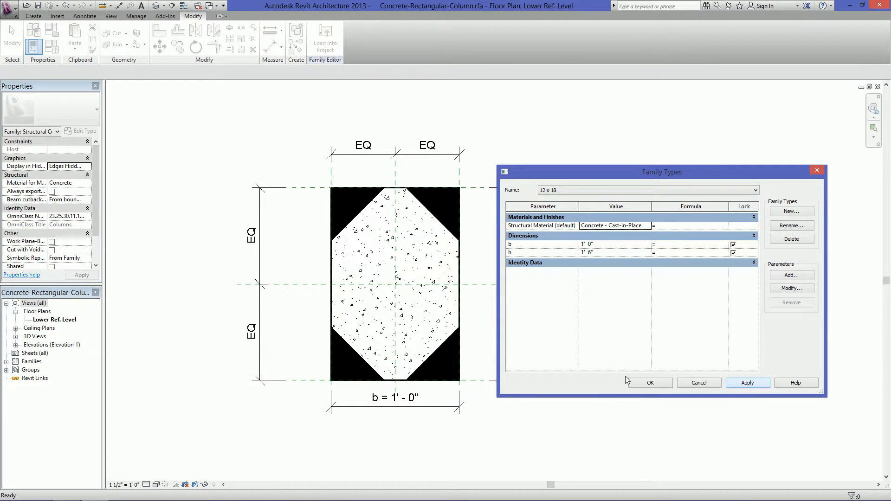
pyautogui.click(651, 383)
pyautogui.press('a')
pyautogui.press('l')
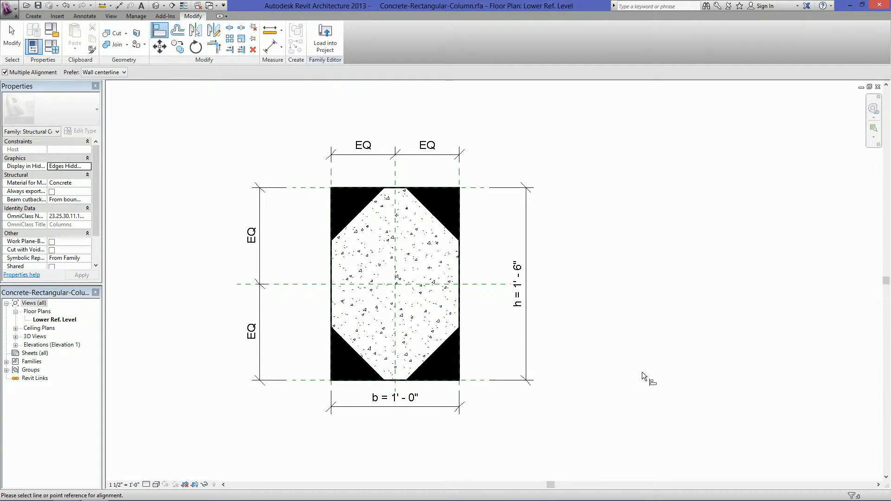
pyautogui.press('Escape')
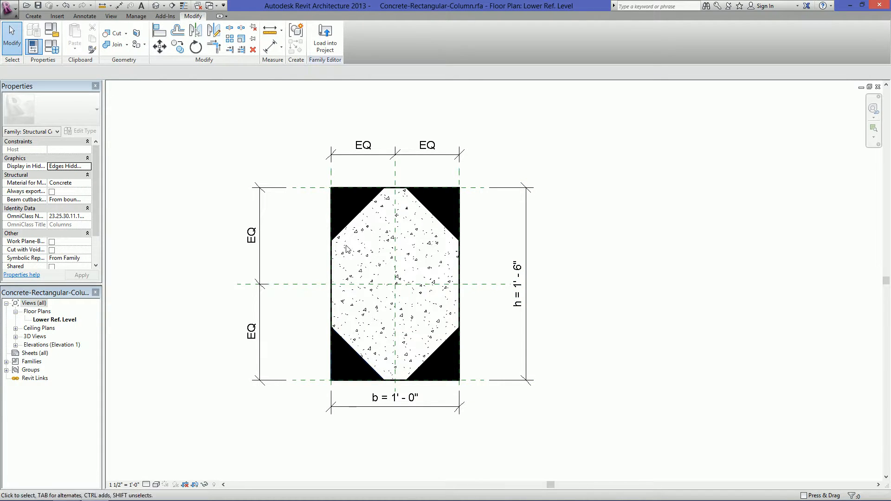
# Turn off the Visible property of the upper-left Column Hold triangle
pyautogui.click(356, 221)
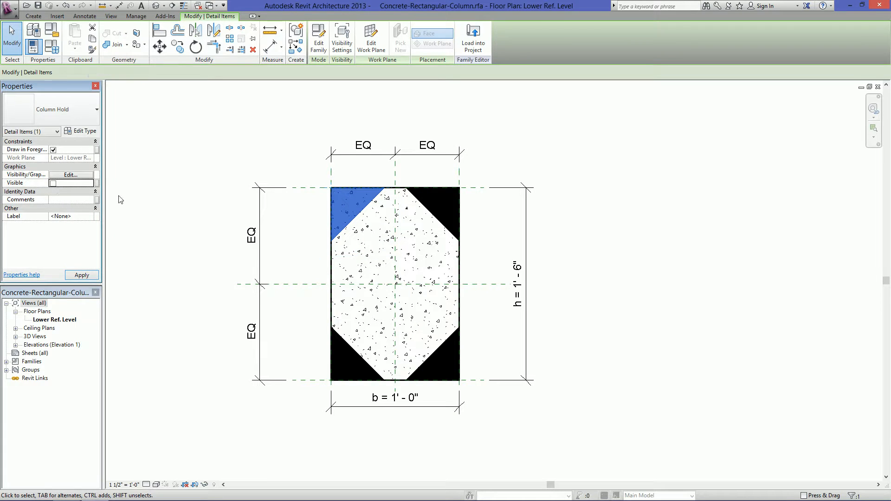
pyautogui.click(280, 217)
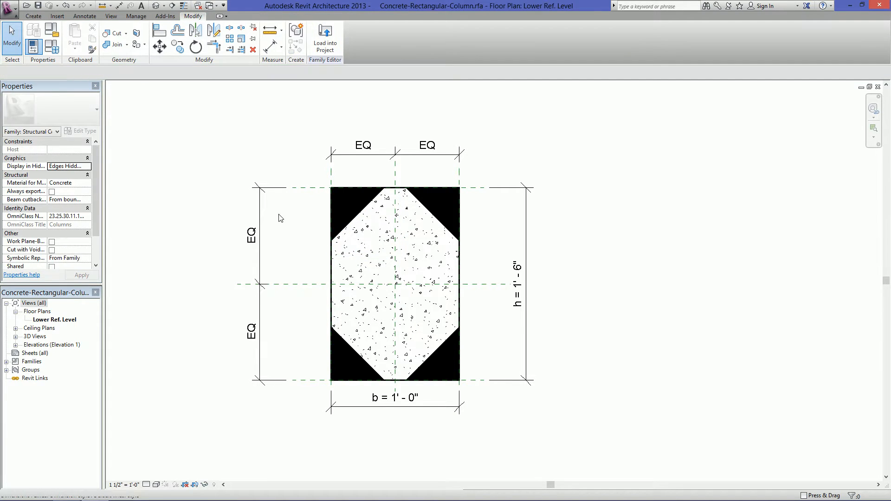
# Turn Visible back on for the upper-left Column Hold triangle and associate it with a new instance parameter named Corner 1
pyautogui.click(361, 211)
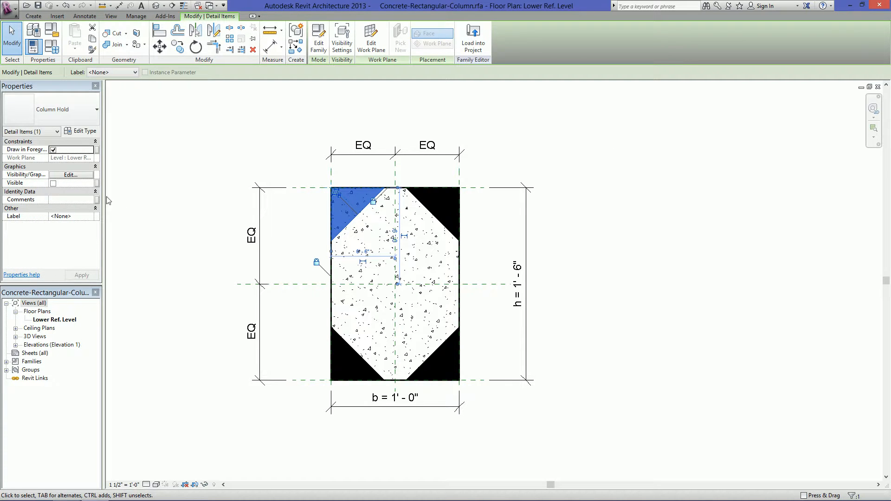
pyautogui.click(54, 183)
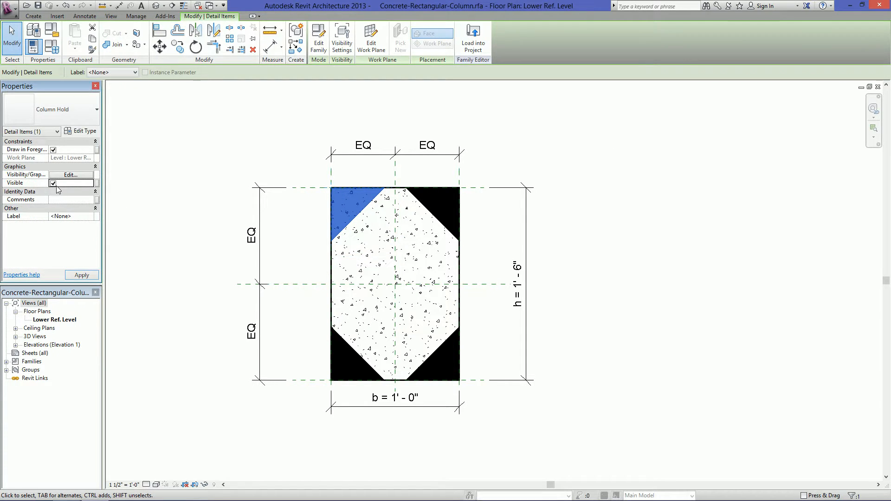
pyautogui.click(95, 183)
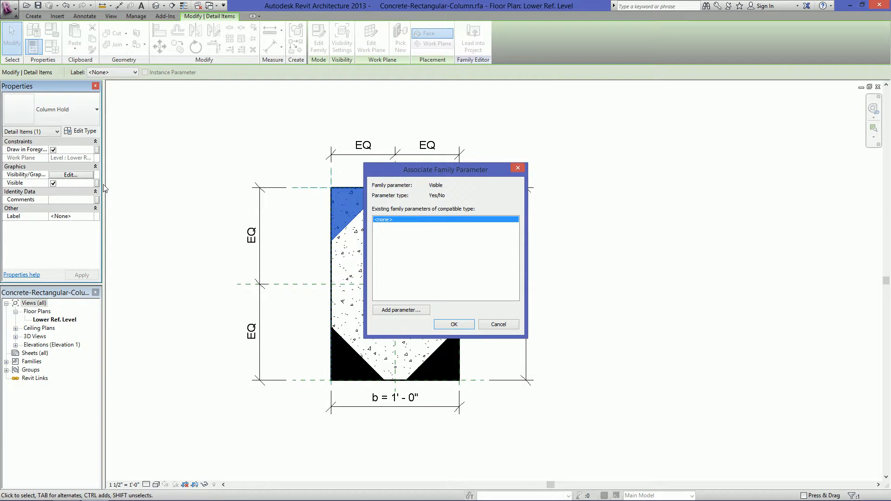
pyautogui.click(400, 311)
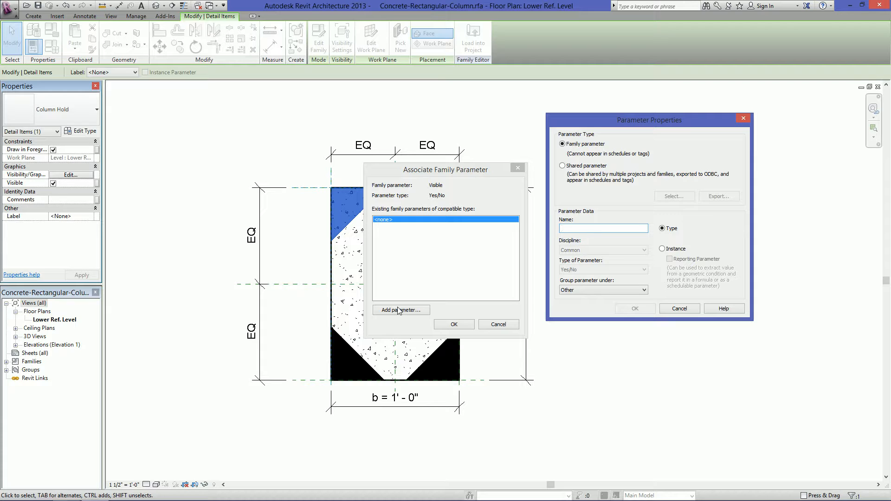
pyautogui.write('Corner 1')
pyautogui.click(673, 250)
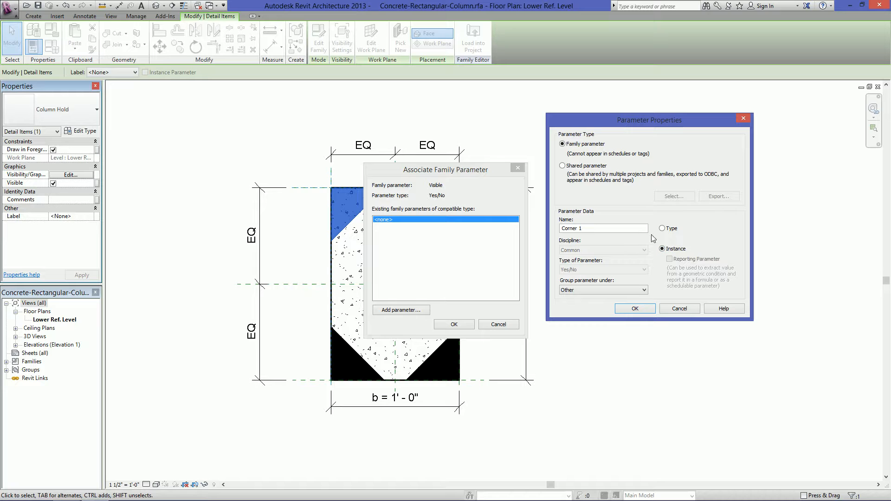
pyautogui.click(635, 309)
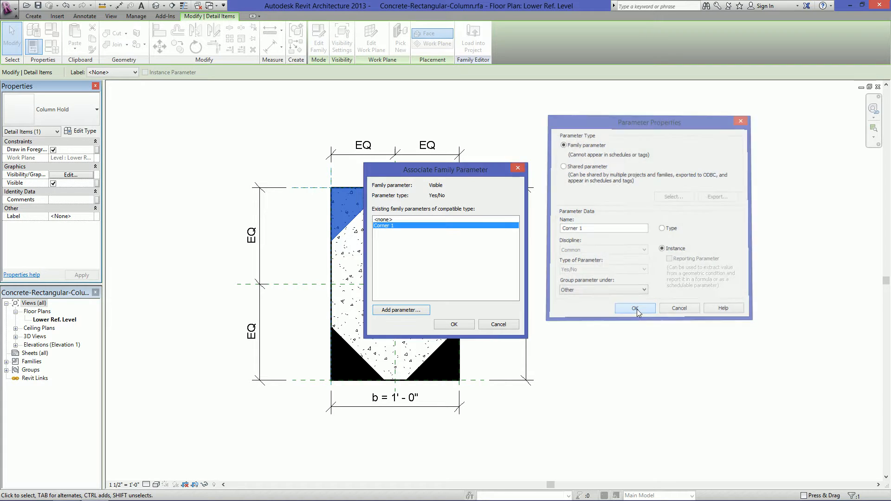
pyautogui.click(471, 324)
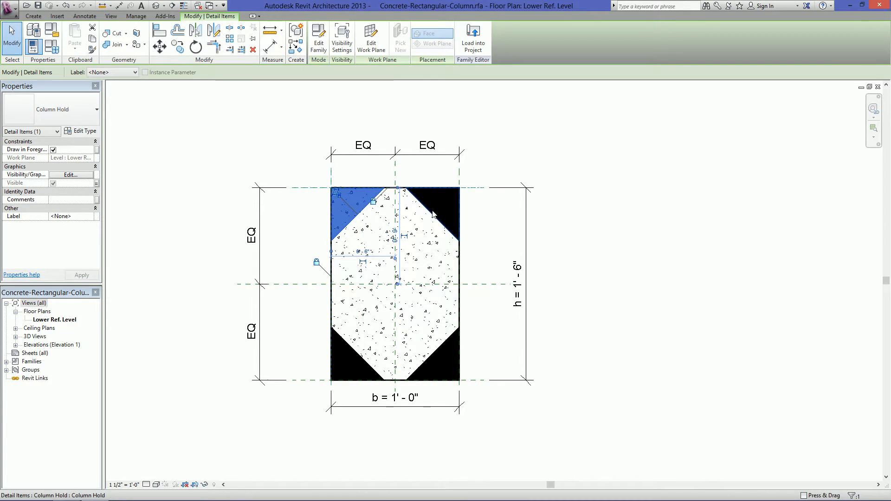
# Associate the upper-right Column Hold triangle's Visible property with a new instance parameter named Corner 2
pyautogui.click(432, 216)
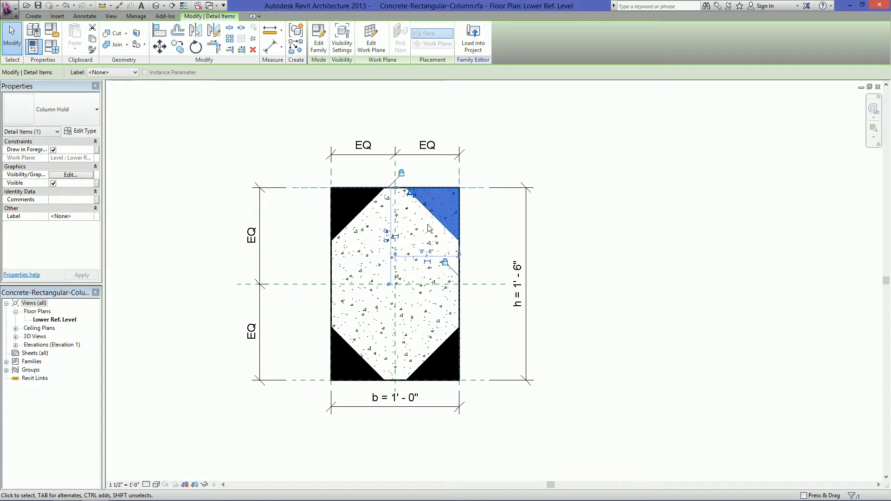
pyautogui.click(97, 184)
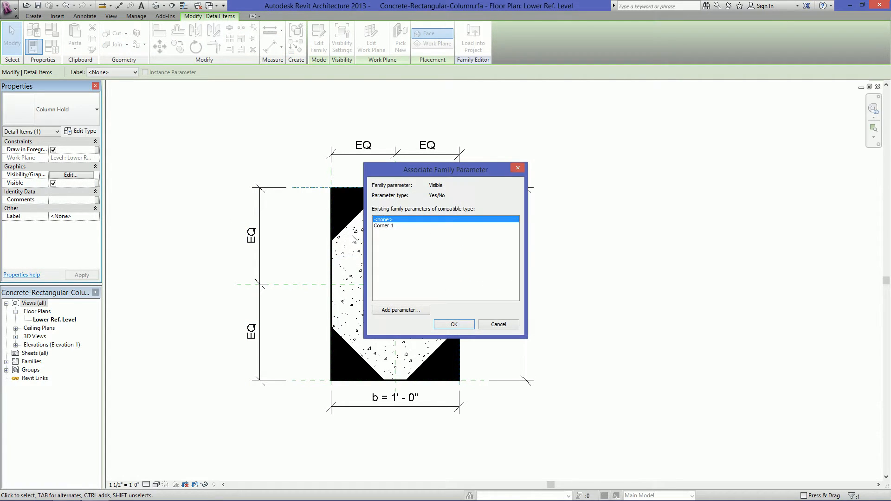
pyautogui.click(397, 312)
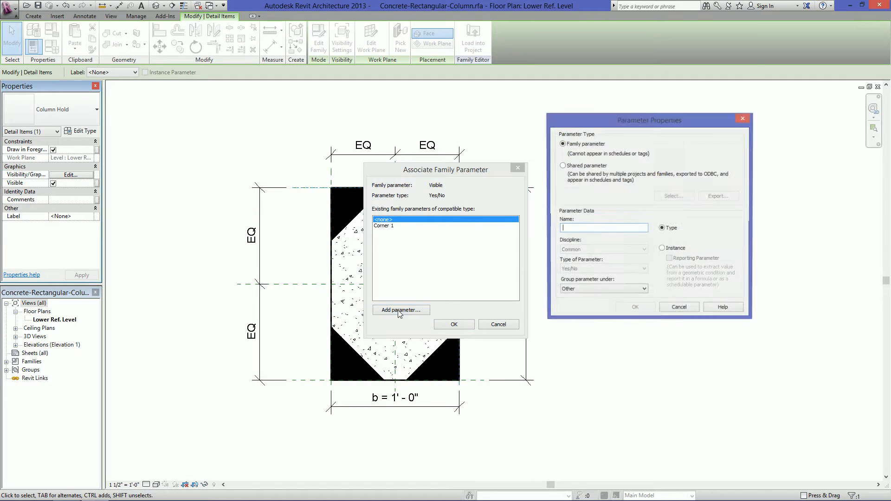
pyautogui.write('Corner 2')
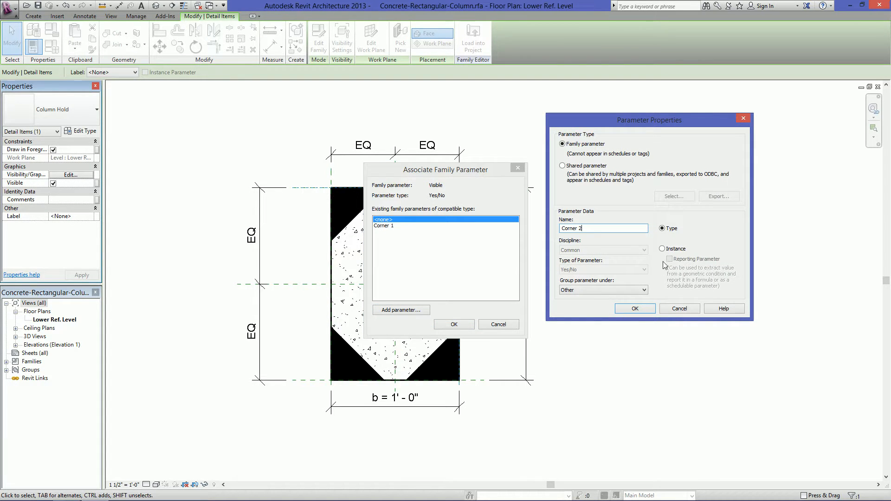
pyautogui.click(635, 309)
pyautogui.click(454, 324)
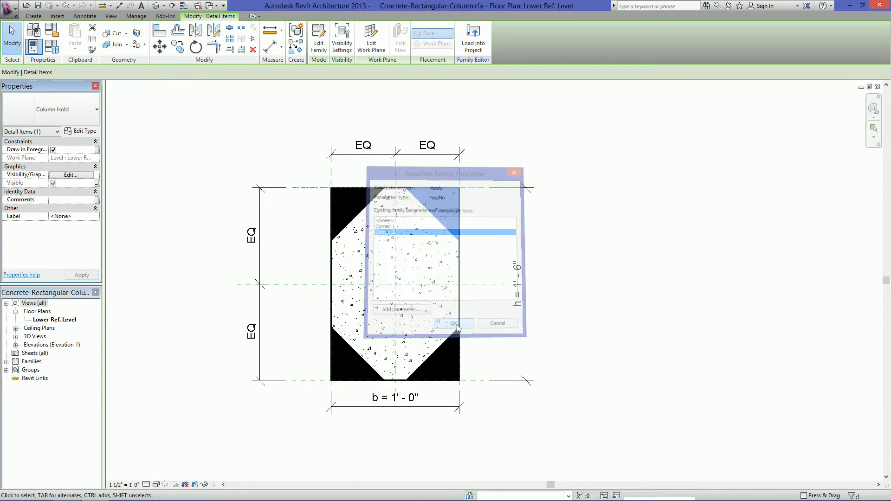
# Associate the lower-right Column Hold triangle's Visible property with a new instance parameter named Corner 3
pyautogui.click(444, 343)
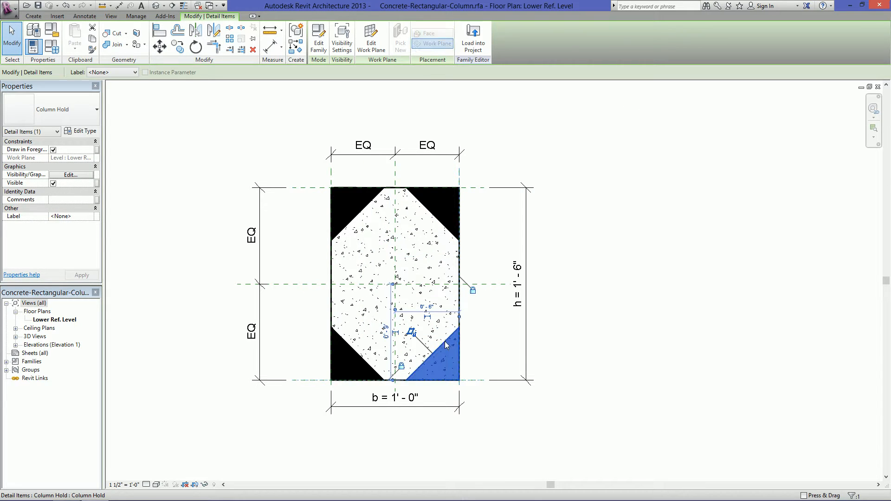
pyautogui.click(96, 184)
pyautogui.click(401, 310)
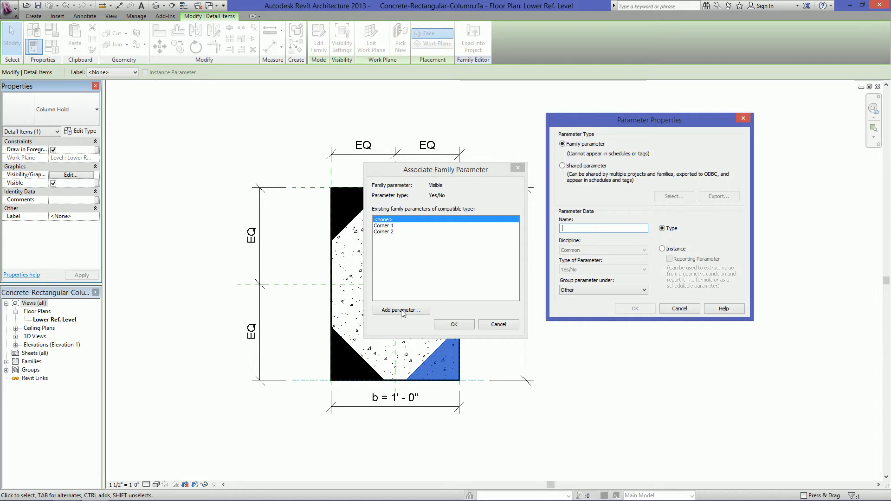
pyautogui.write('Corner 3')
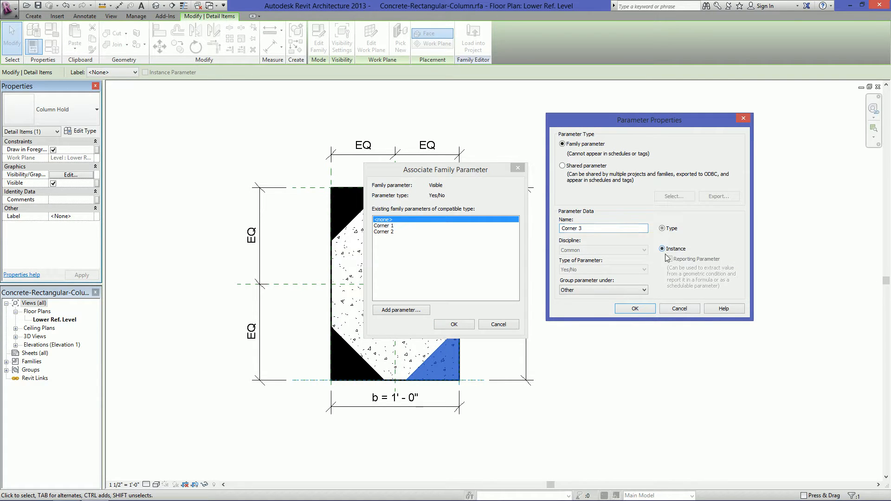
pyautogui.click(635, 309)
pyautogui.click(454, 326)
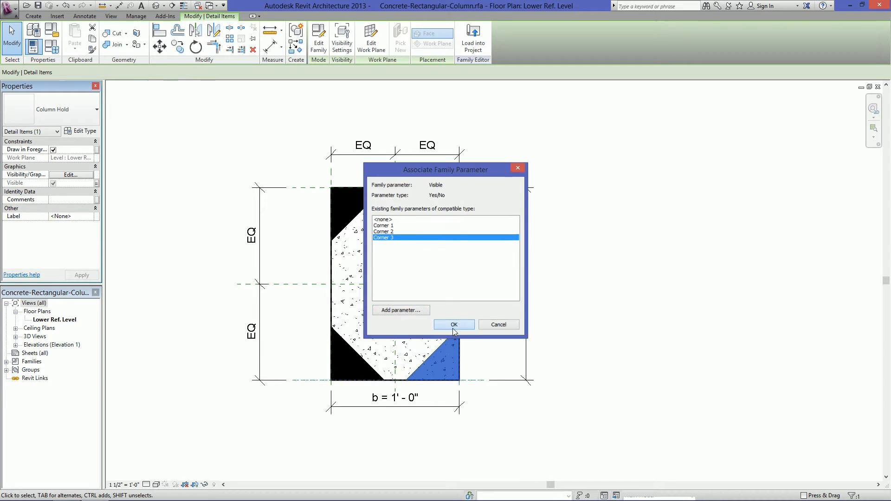
# Associate the lower-left Column Hold triangle's Visible property with a new instance parameter named Corner 4
pyautogui.click(346, 345)
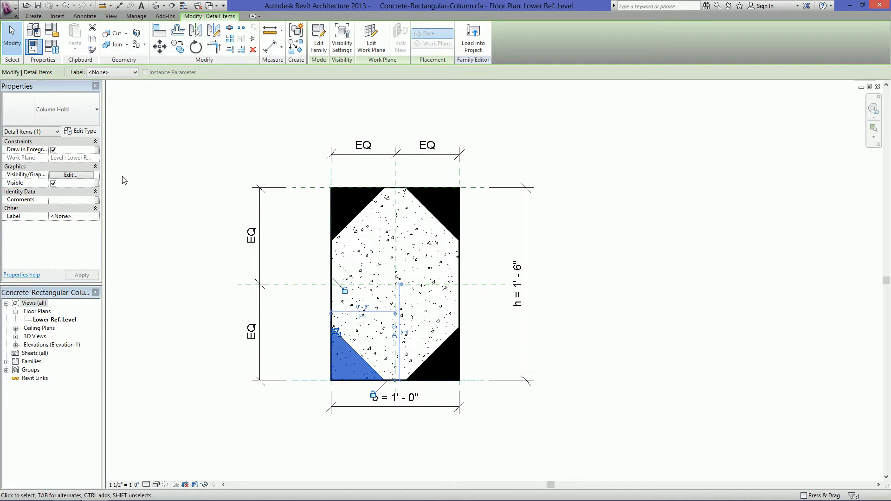
pyautogui.click(96, 184)
pyautogui.click(392, 310)
pyautogui.write('Corner ')
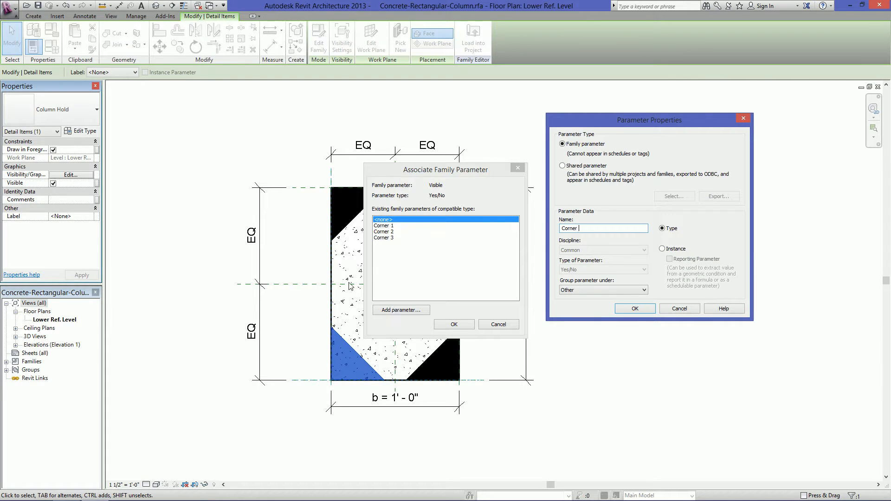
pyautogui.write('4')
pyautogui.click(662, 249)
pyautogui.click(636, 309)
pyautogui.press('Return')
pyautogui.click(641, 299)
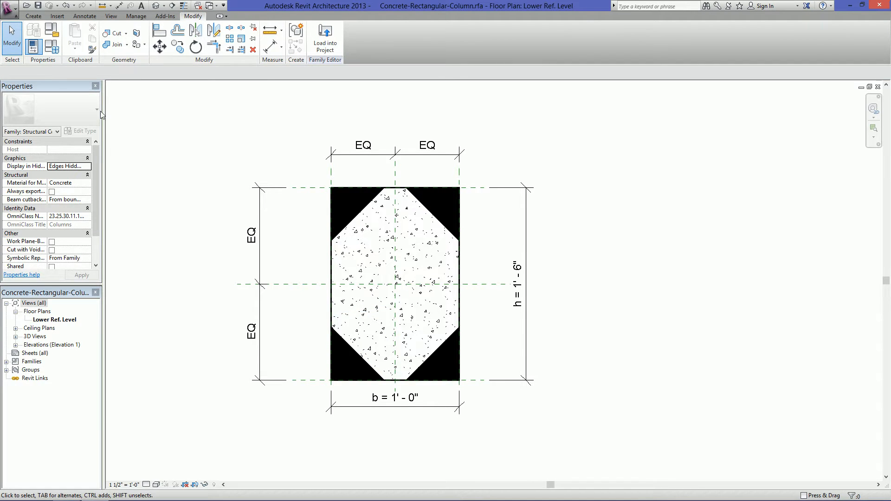
# Turn off the Corner 1 to Corner 4 parameters for the 12 x 18 family type and apply the change
pyautogui.click(52, 46)
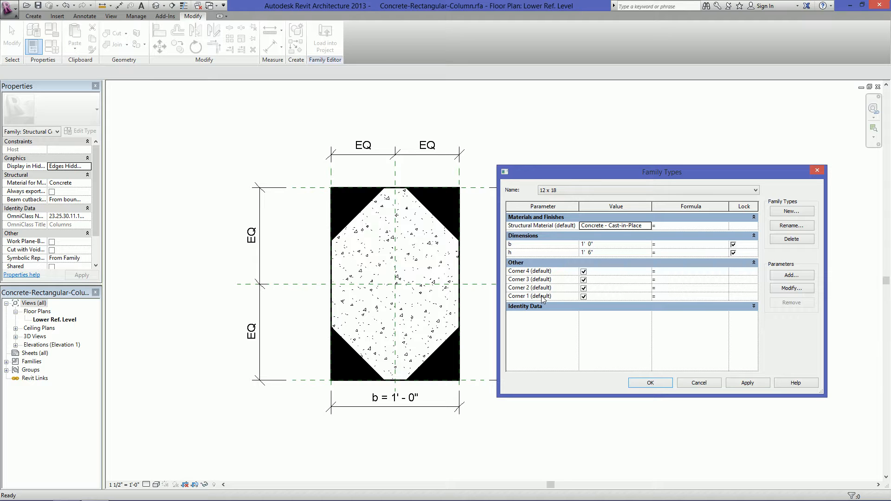
pyautogui.click(584, 272)
pyautogui.click(584, 280)
pyautogui.click(584, 288)
pyautogui.click(584, 296)
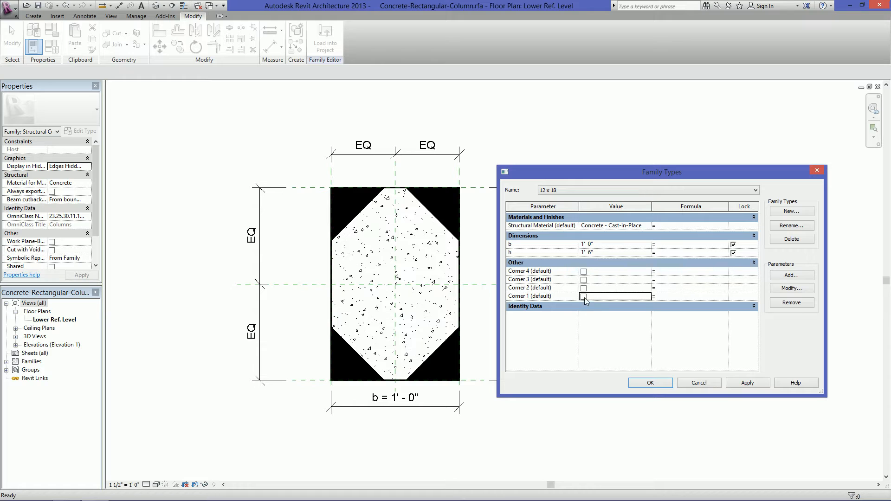
pyautogui.click(746, 384)
# Turn off the Corner parameters in the remaining family types, finishing with 24 x 30 as the active type
pyautogui.click(557, 190)
pyautogui.click(558, 205)
pyautogui.click(584, 271)
pyautogui.click(584, 280)
pyautogui.click(584, 297)
pyautogui.click(552, 190)
pyautogui.click(564, 210)
pyautogui.click(584, 273)
pyautogui.click(584, 279)
pyautogui.click(584, 287)
pyautogui.click(584, 297)
pyautogui.click(651, 383)
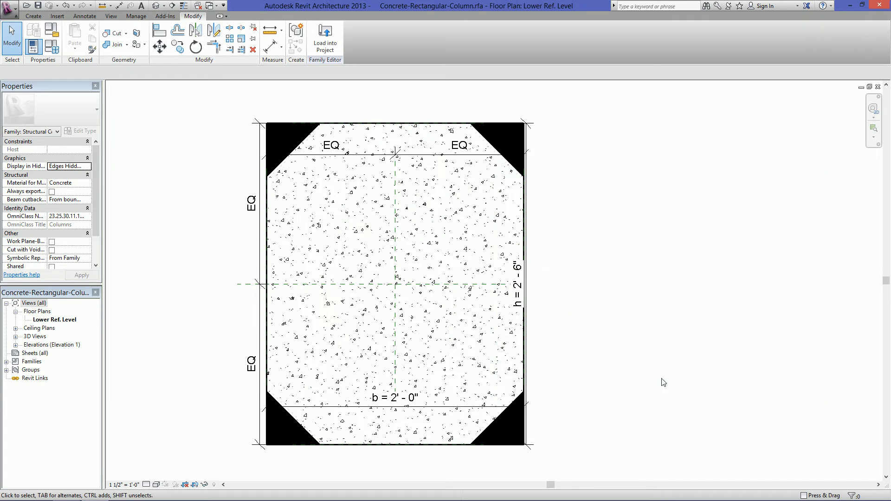
# Load the column family into Project2, overwriting the existing version without its parameter values
pyautogui.click(327, 44)
pyautogui.click(387, 213)
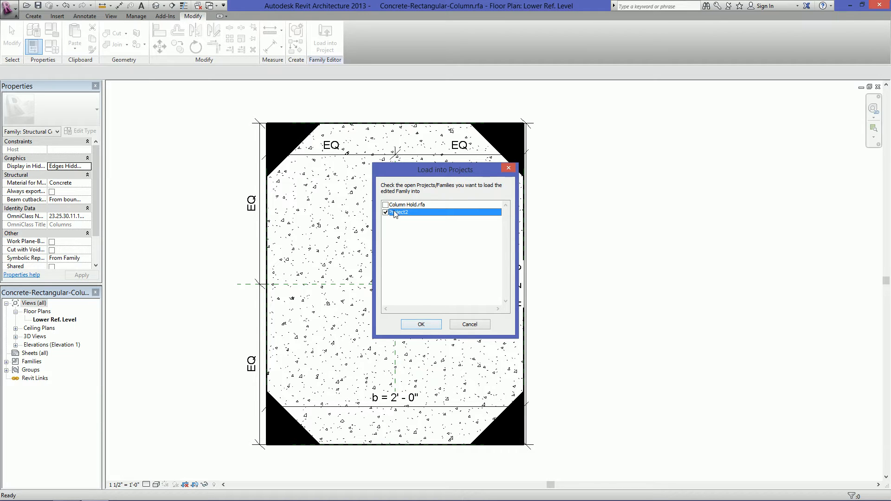
pyautogui.click(421, 325)
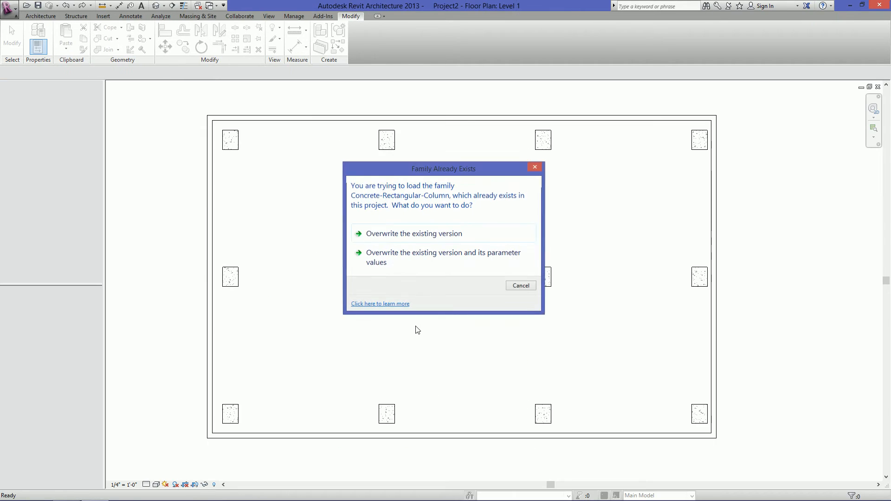
pyautogui.click(406, 233)
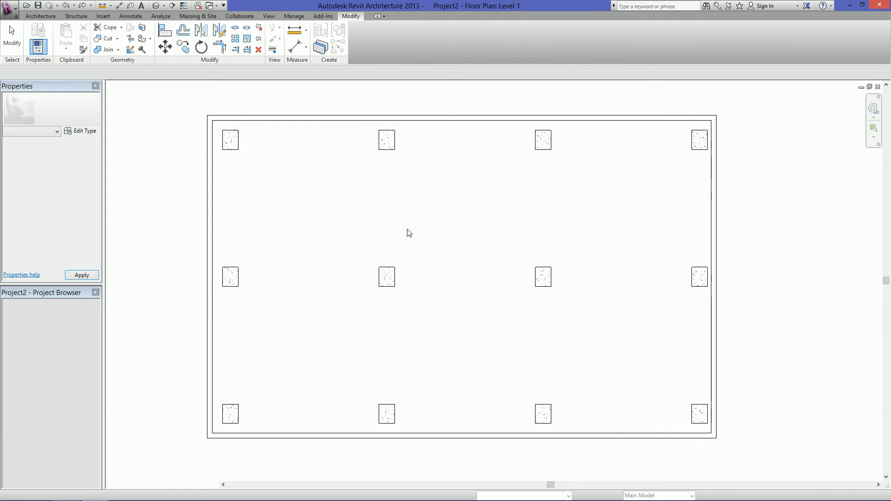
# Select the column at the building's lower-left corner and bring its Corner 1 to Corner 4 instance properties into view
pyautogui.scroll(4, 234, 434)
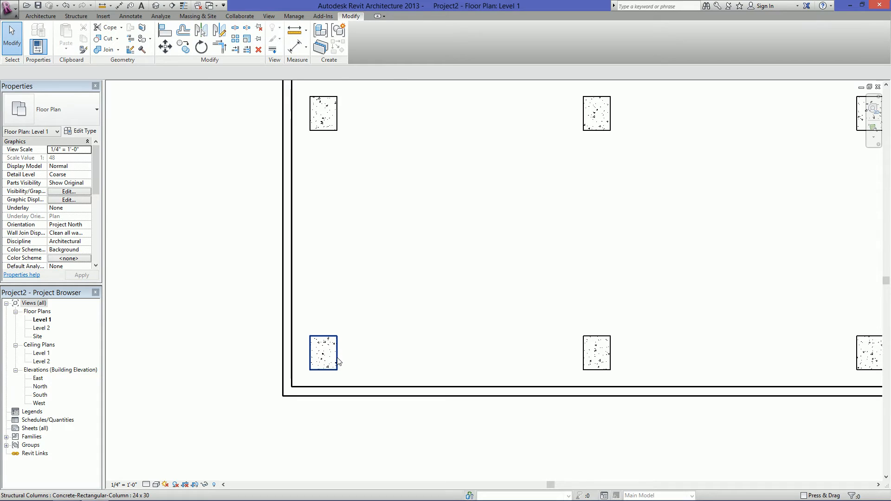
pyautogui.click(337, 357)
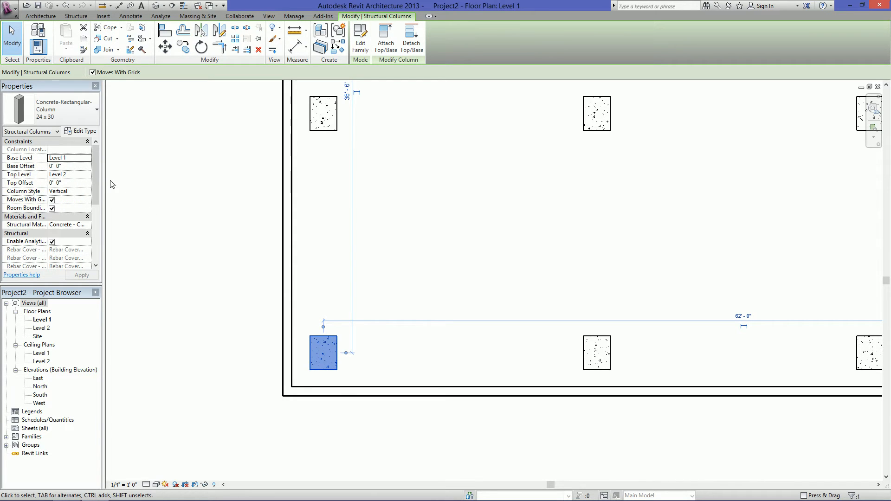
pyautogui.moveTo(104, 184); pyautogui.dragTo(125, 233)
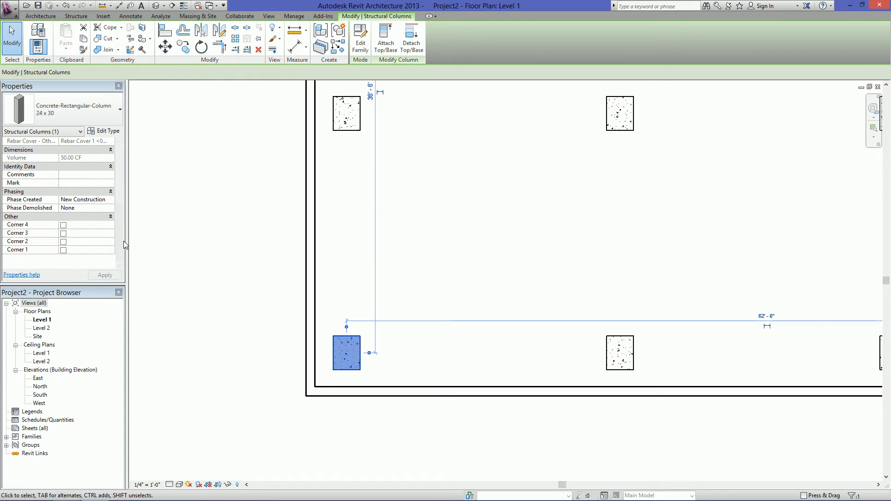
pyautogui.moveTo(120, 192); pyautogui.dragTo(121, 250)
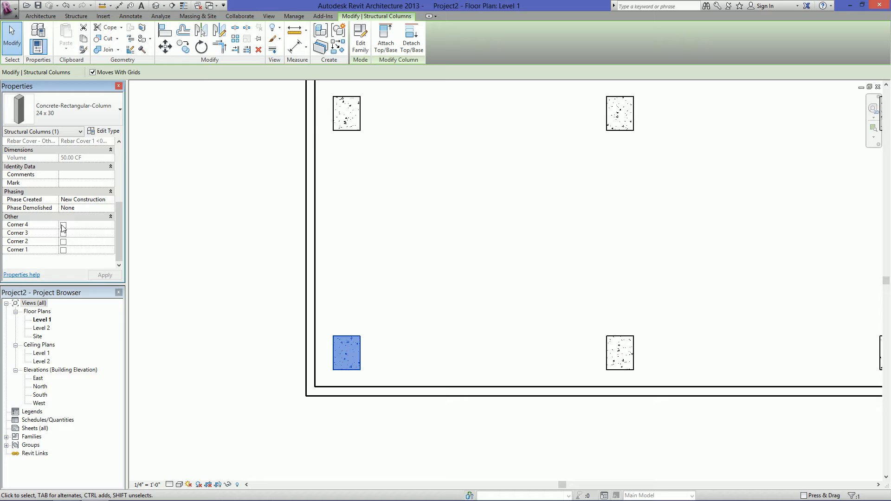
# Test the Corner 1 and Corner 2 triangles on the lower-left column by switching each on and back off
pyautogui.click(64, 251)
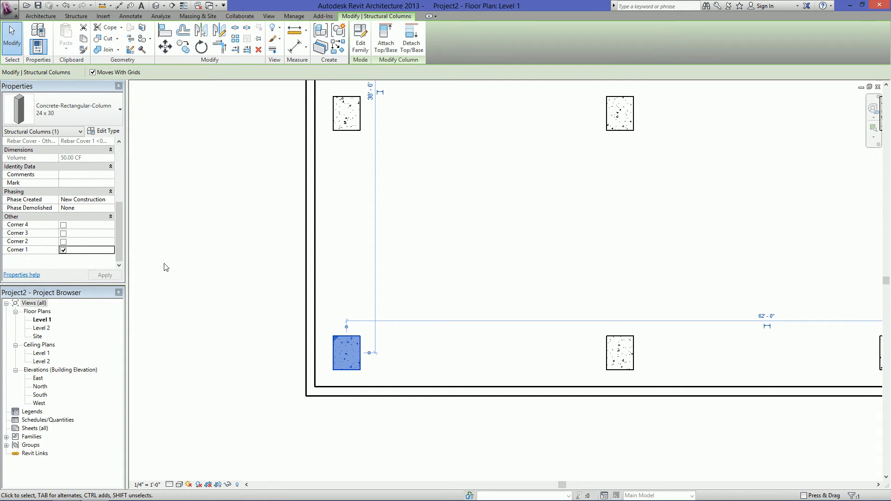
pyautogui.click(64, 249)
pyautogui.click(64, 250)
pyautogui.click(63, 242)
pyautogui.click(63, 242)
# Turn on only the Corner 4 triangle for the building's lower-left column and deselect the column
pyautogui.click(63, 225)
pyautogui.click(459, 294)
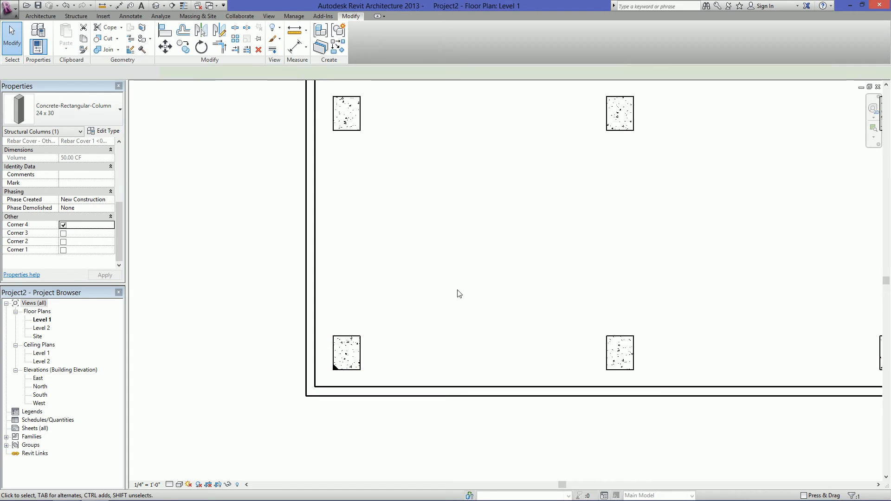
pyautogui.scroll(2, 341, 369)
pyautogui.scroll(-1, 341, 369)
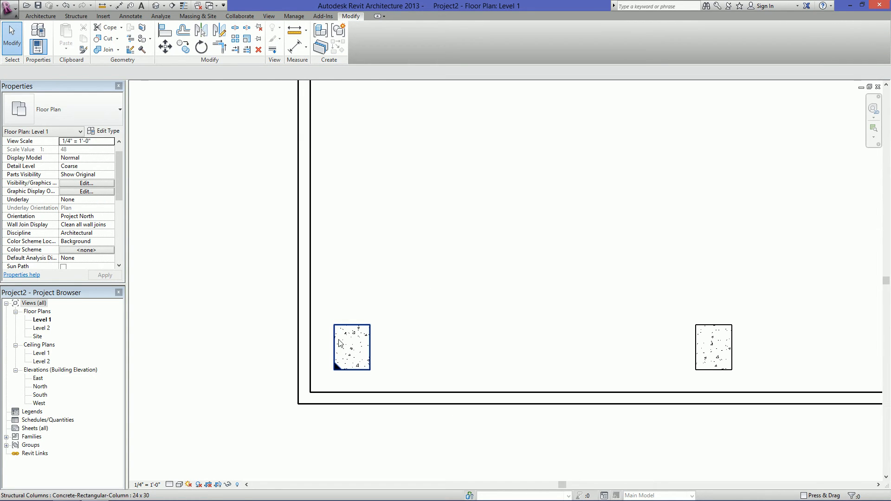
# Place a Spot Coordinate on the column's marked lower-left corner, with its leader running down past the wall and shouldering right
pyautogui.click(130, 16)
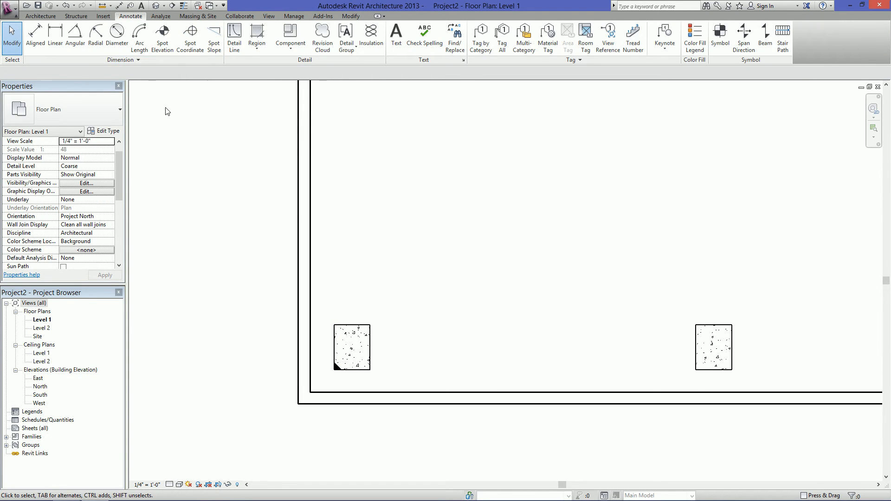
pyautogui.click(191, 37)
pyautogui.scroll(2, 325, 367)
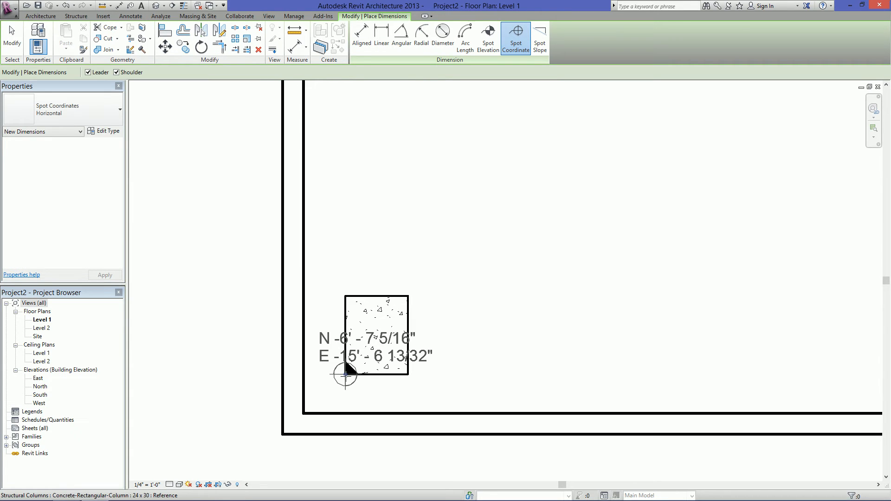
pyautogui.scroll(-2, 346, 375)
pyautogui.click(345, 374)
pyautogui.click(318, 381)
pyautogui.click(443, 381)
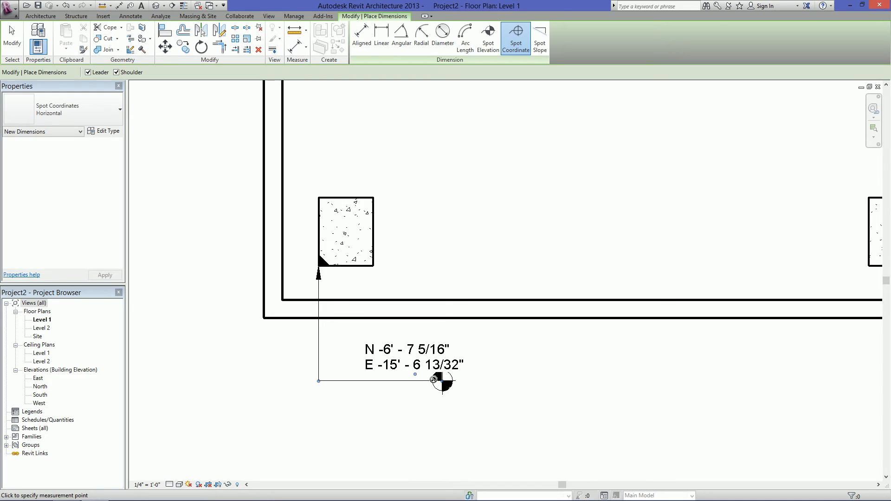
pyautogui.press('Escape')
pyautogui.press('Escape')
pyautogui.scroll(-1, 422, 260)
pyautogui.moveTo(435, 258); pyautogui.dragTo(415, 297, button='middle')
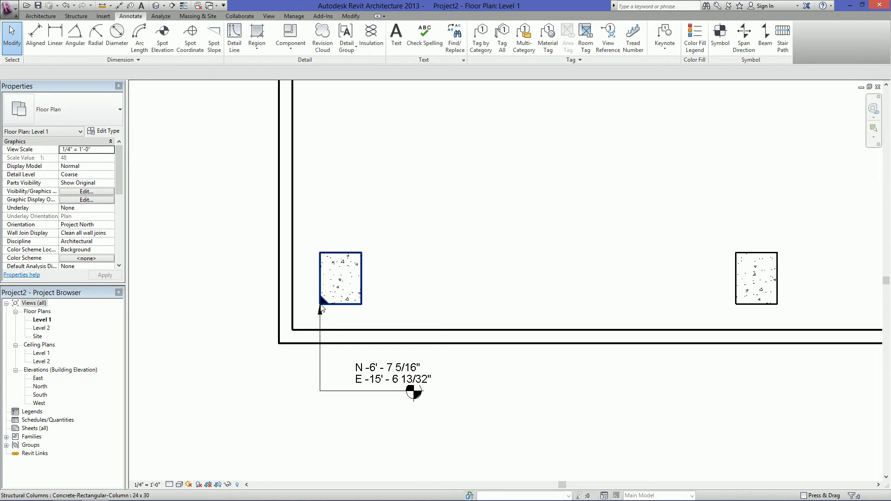
# Turn on only the Corner 4 triangle for the column at the building's upper-left corner and deselect the column
pyautogui.scroll(-3, 321, 304)
pyautogui.moveTo(420, 212); pyautogui.dragTo(416, 309, button='middle')
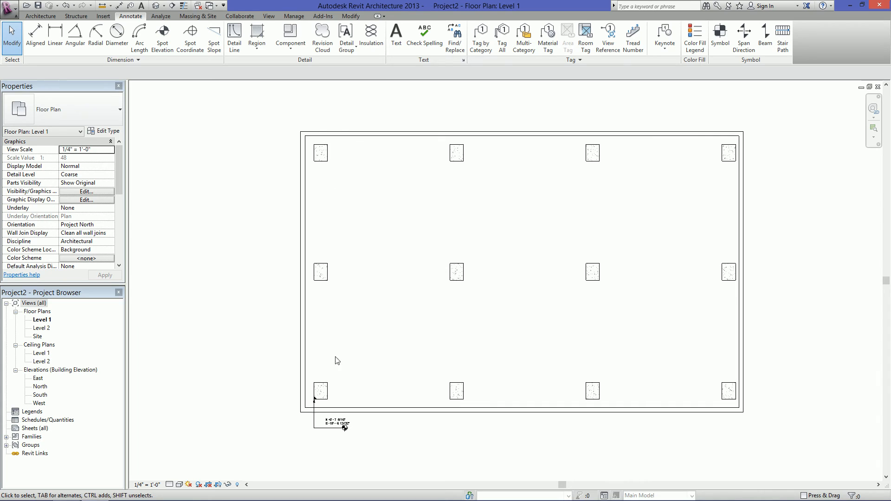
pyautogui.click(320, 147)
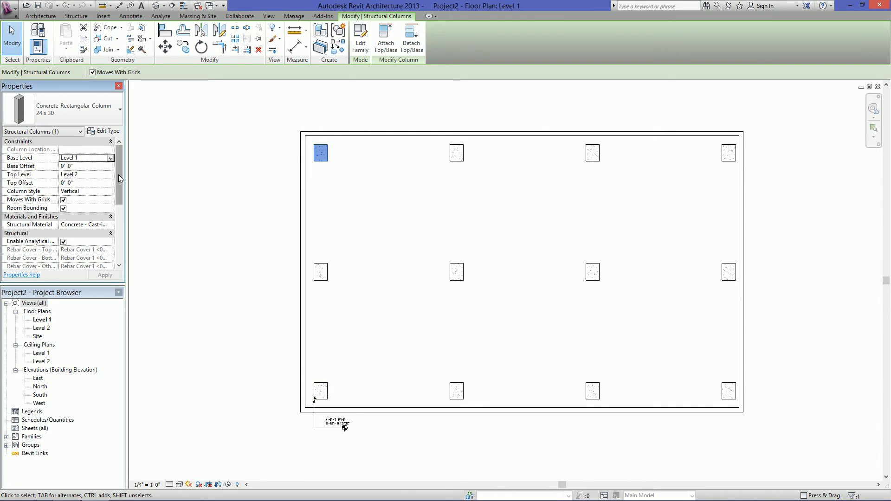
pyautogui.moveTo(119, 175); pyautogui.dragTo(118, 233)
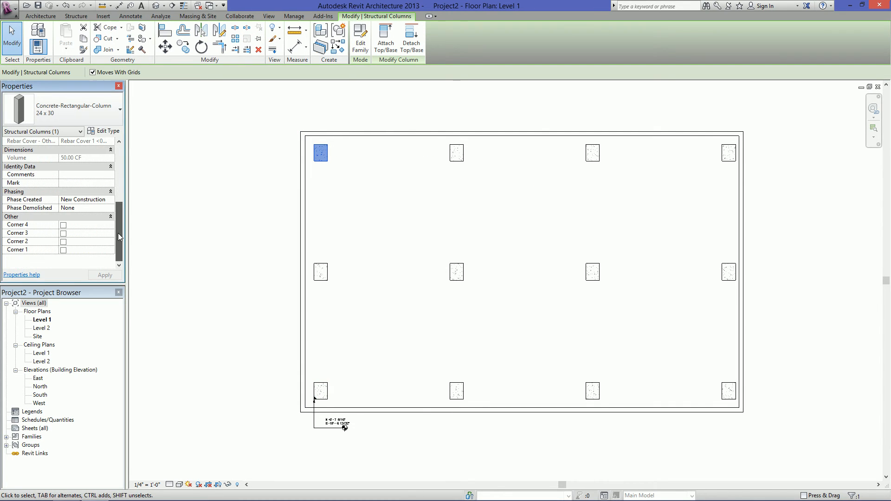
pyautogui.click(63, 250)
pyautogui.click(63, 225)
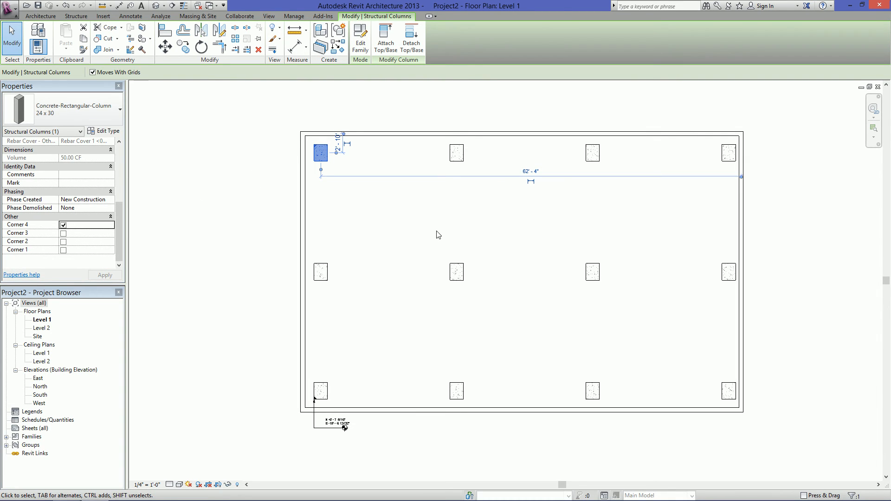
pyautogui.click(439, 232)
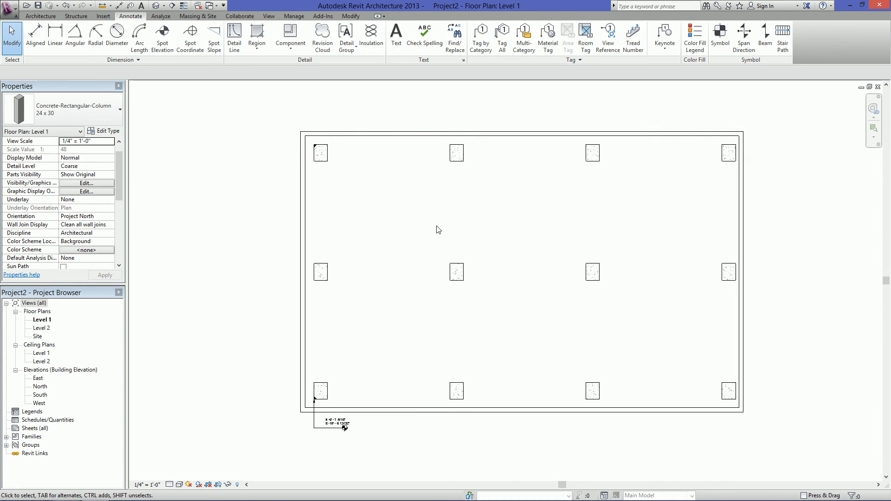
# Turn on the Corner 4 triangle for both middle columns of the building's top row together and deselect them
pyautogui.click(458, 153)
pyautogui.keyDown('ctrl'); pyautogui.click(592, 152); pyautogui.keyUp('ctrl')
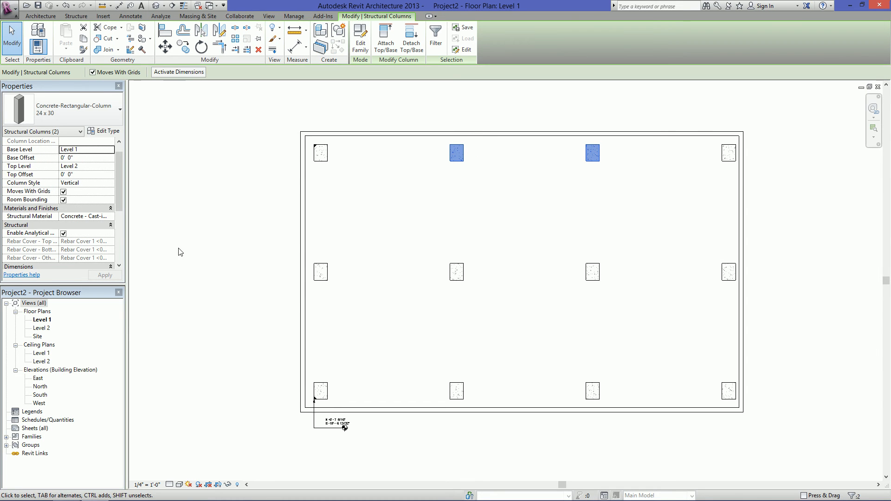
pyautogui.moveTo(121, 169); pyautogui.dragTo(74, 227)
pyautogui.moveTo(119, 200); pyautogui.dragTo(114, 257)
pyautogui.click(63, 225)
pyautogui.click(513, 240)
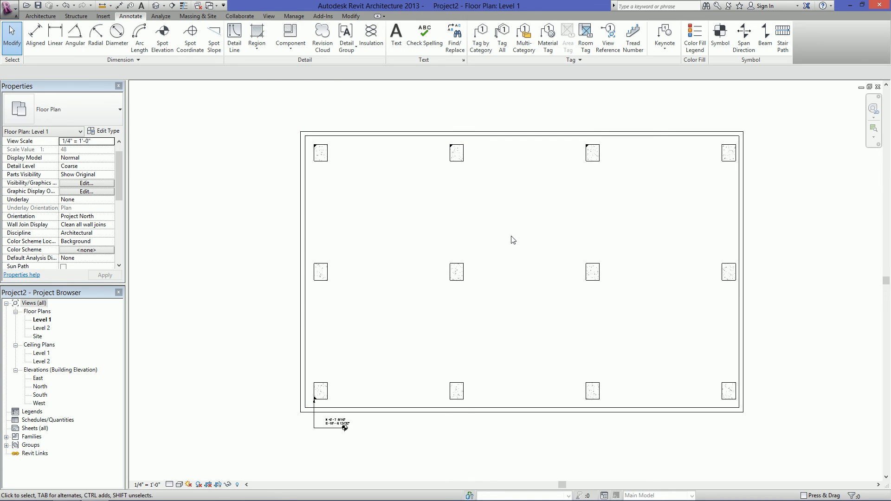
pyautogui.moveTo(426, 297); pyautogui.dragTo(337, 320, button='middle')
pyautogui.scroll(1, 279, 254)
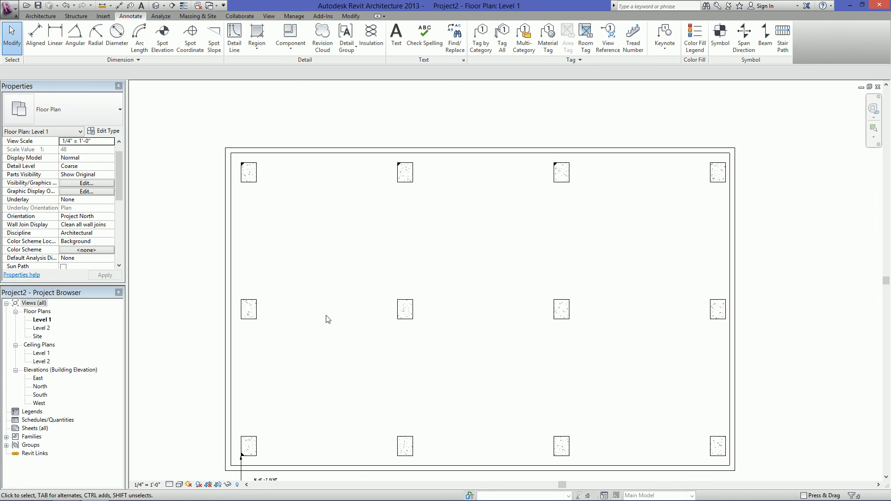
pyautogui.moveTo(319, 317); pyautogui.dragTo(311, 300, button='middle')
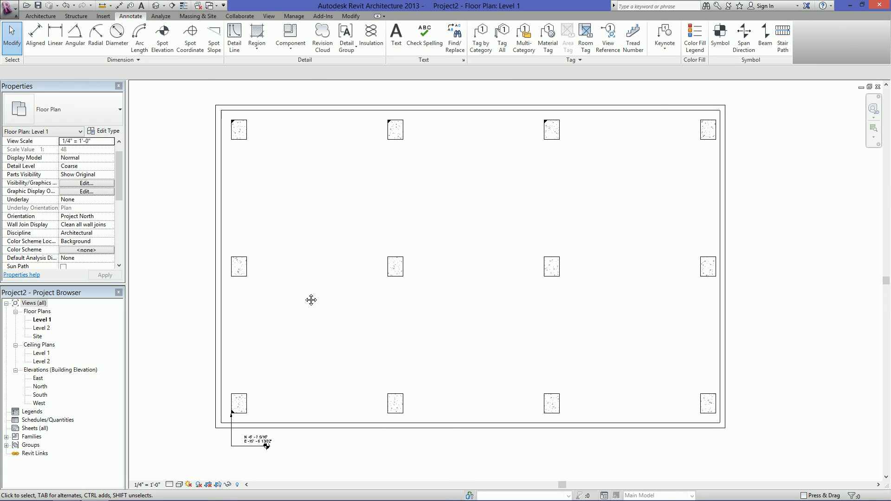